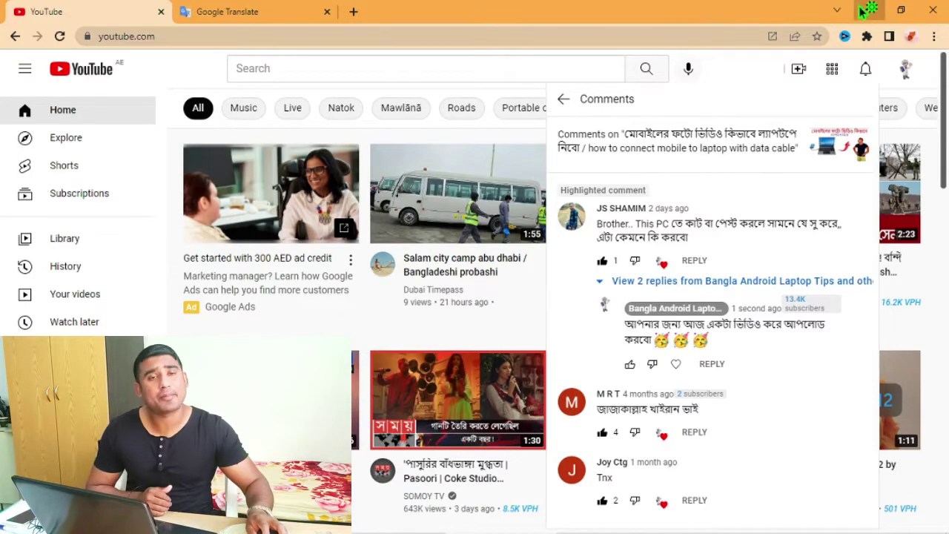
Minimize the browser, open This PC from the desktop, and select drives D, E and G to point them out
left_click(868, 10)
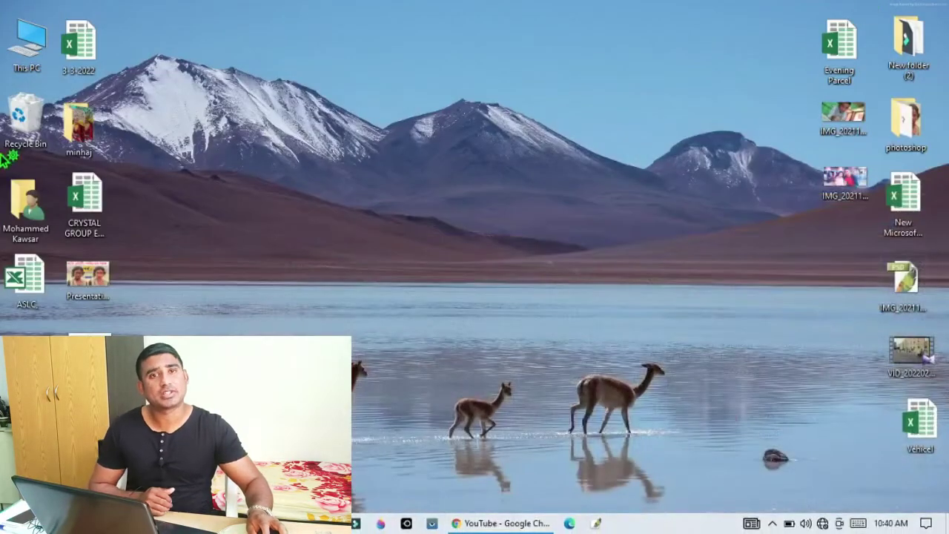
double_click(22, 39)
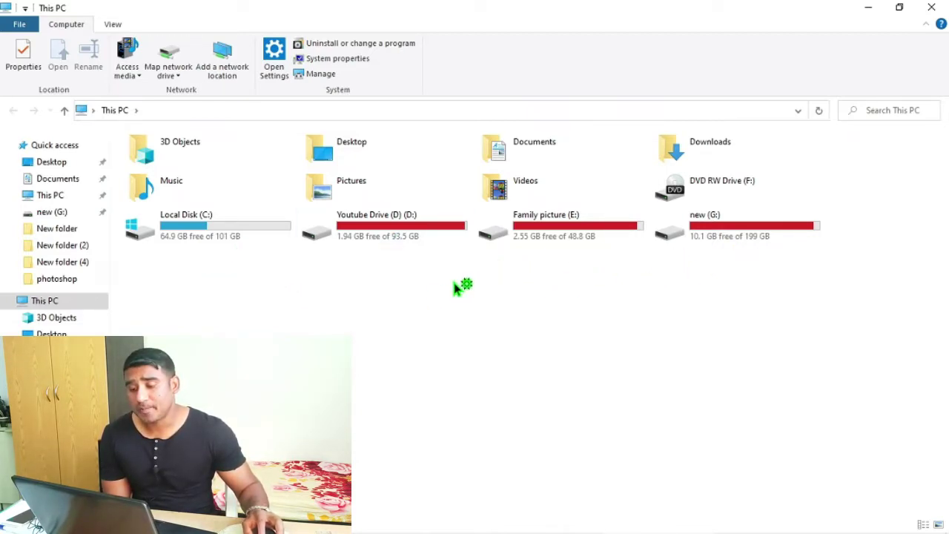
left_click_drag(413, 285, 758, 216)
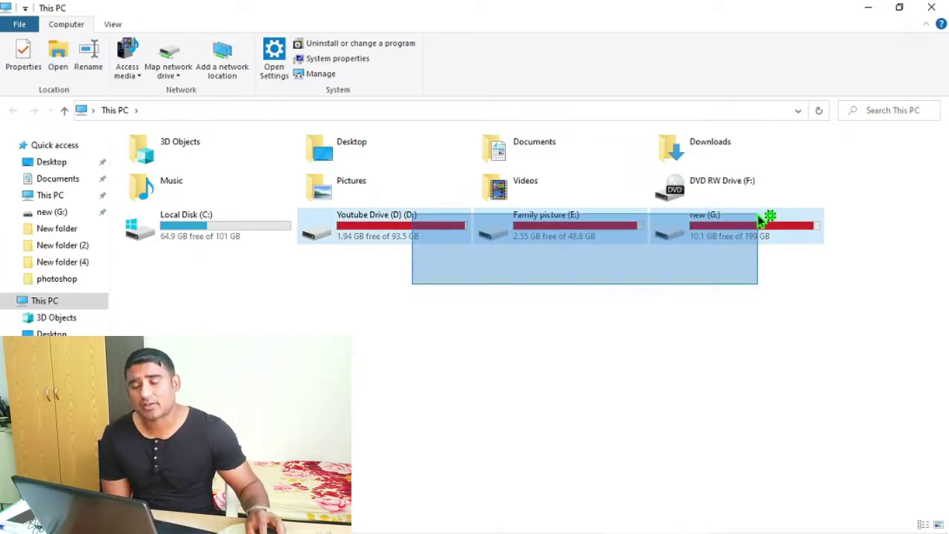
left_click_drag(758, 217, 757, 217)
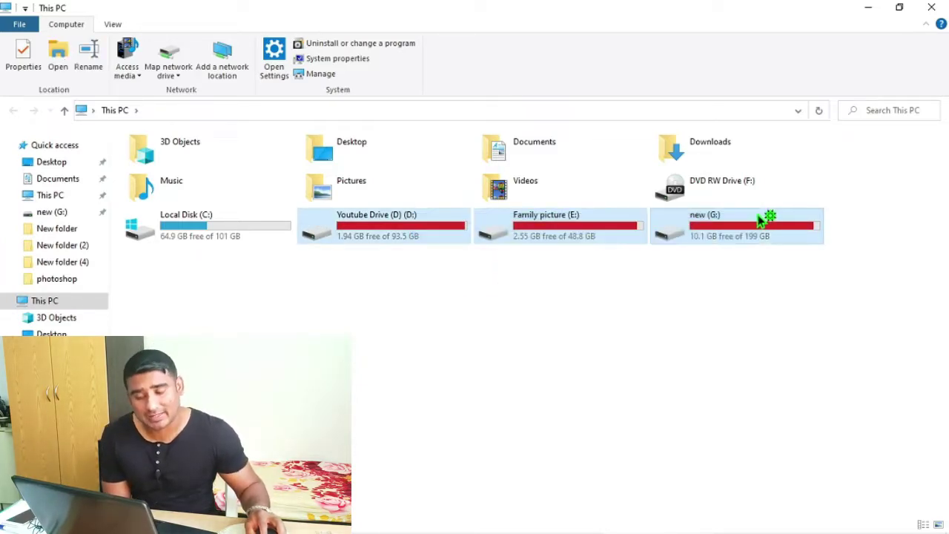
left_click(186, 223)
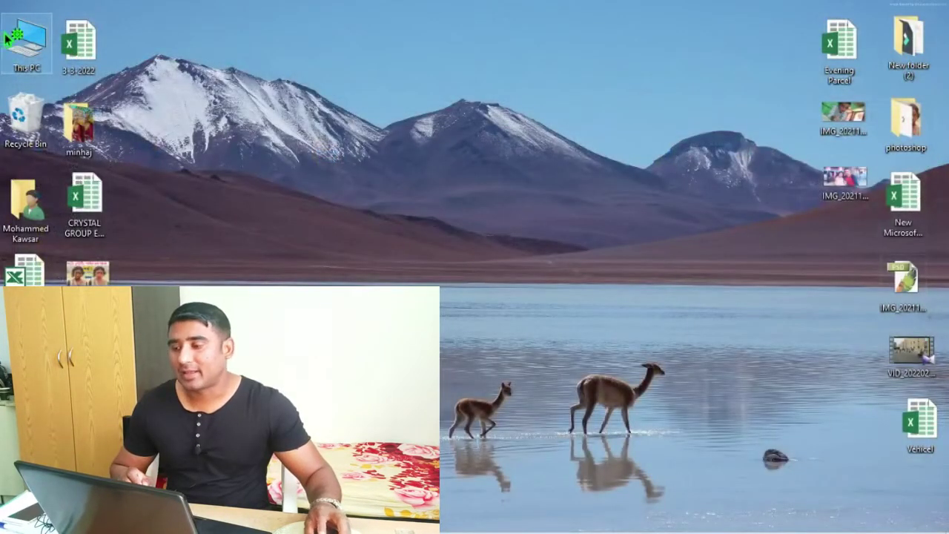
Move the This PC icon to the middle of the desktop and open it to show drives D, E and G
left_click_drag(6, 34, 379, 256)
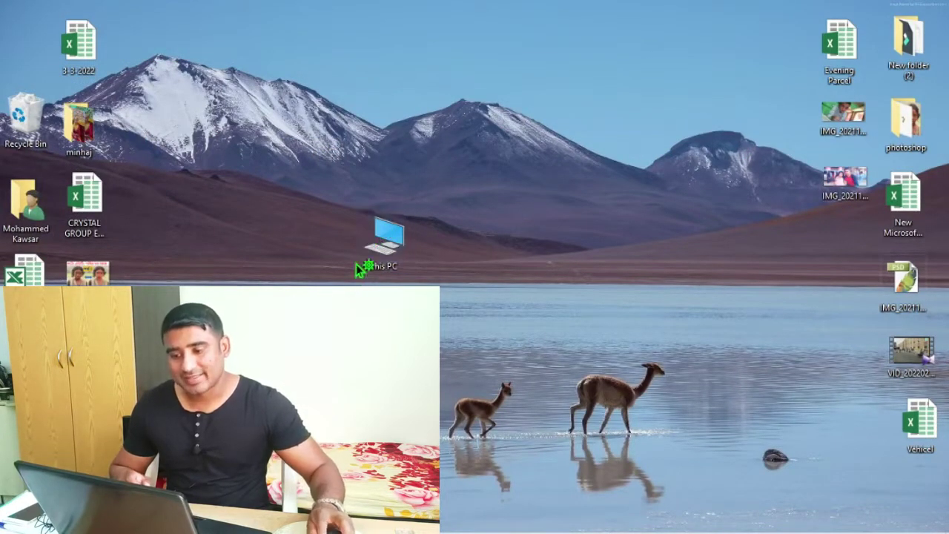
double_click(374, 247)
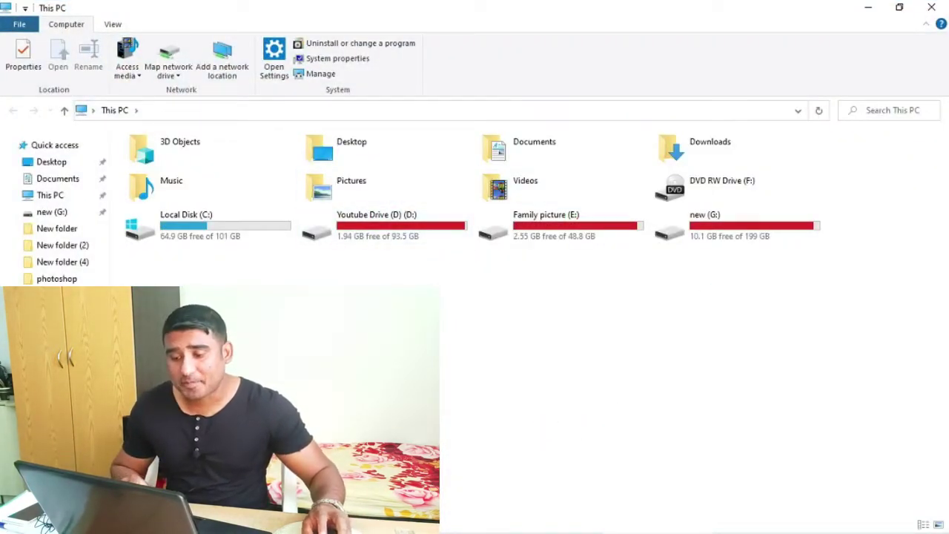
left_click_drag(434, 297, 621, 479)
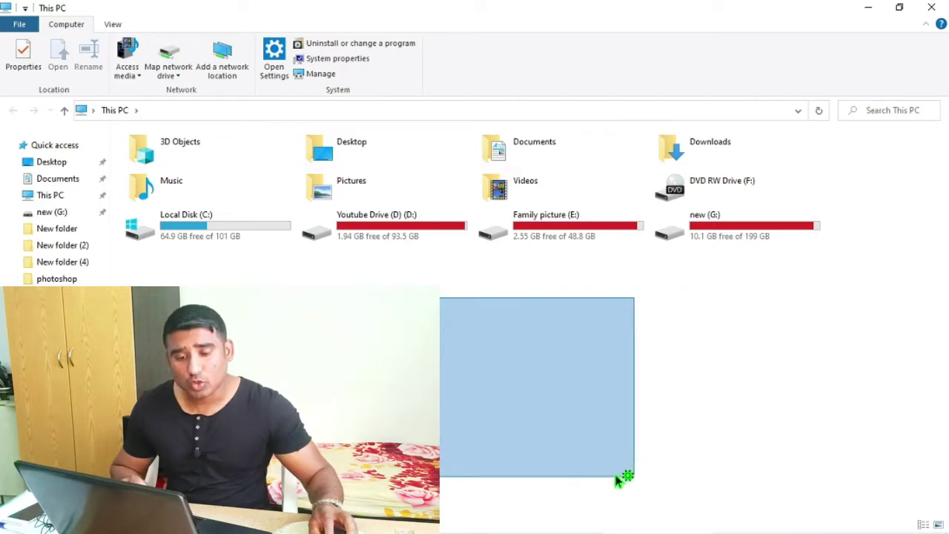
left_click_drag(439, 297, 843, 476)
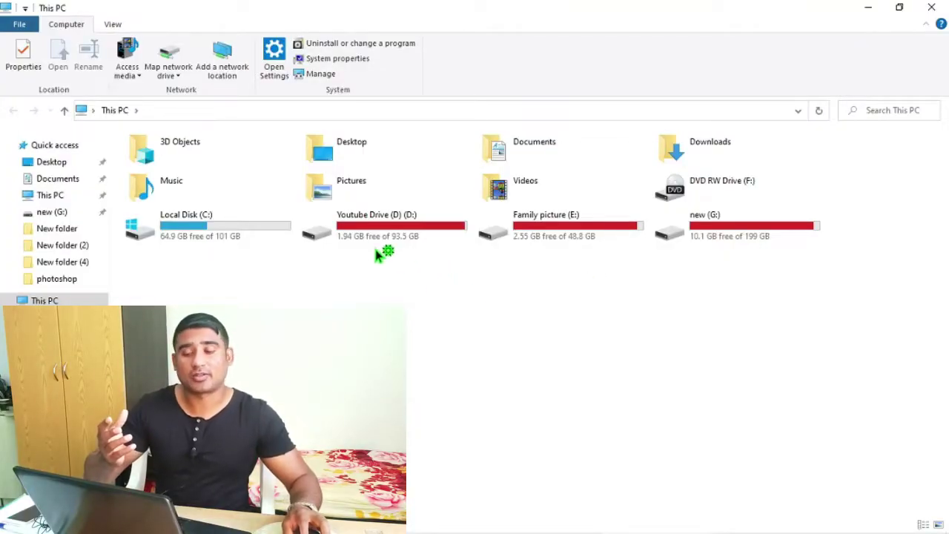
left_click_drag(450, 274, 794, 354)
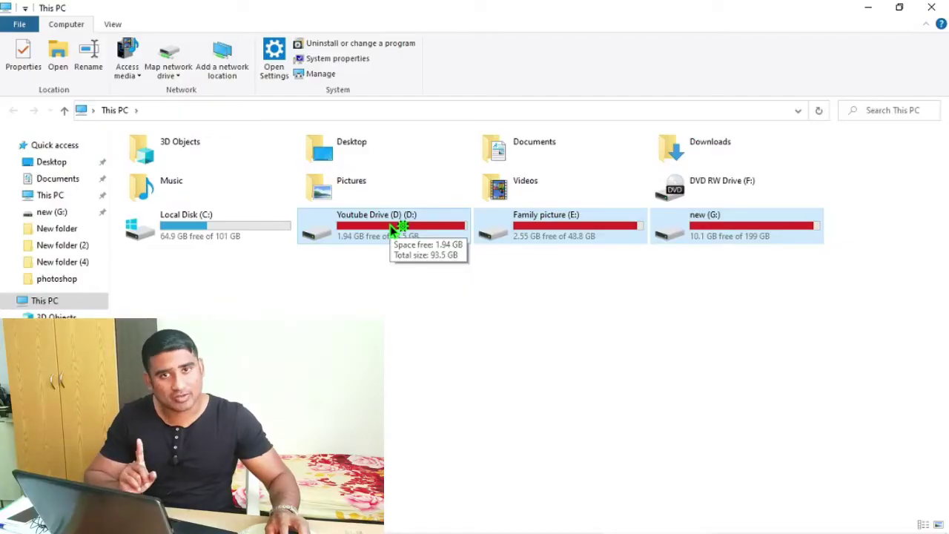
Create a new folder in Youtube Drive (D:), keeping its default name
double_click(393, 232)
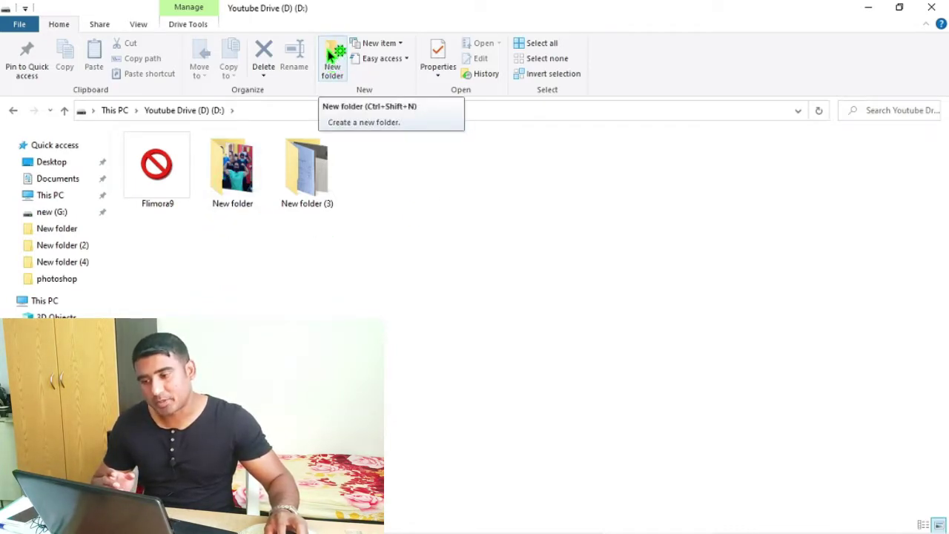
right_click(509, 164)
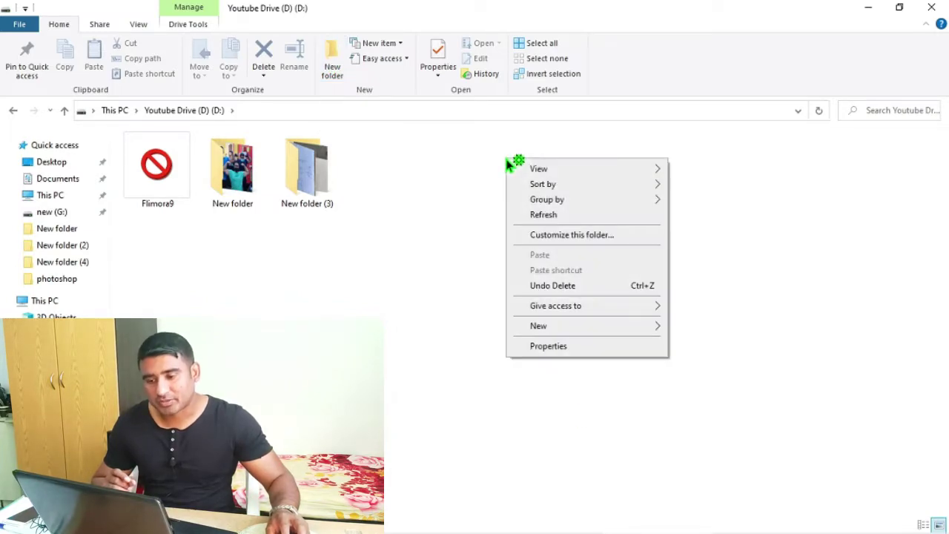
mouse_move(537, 328)
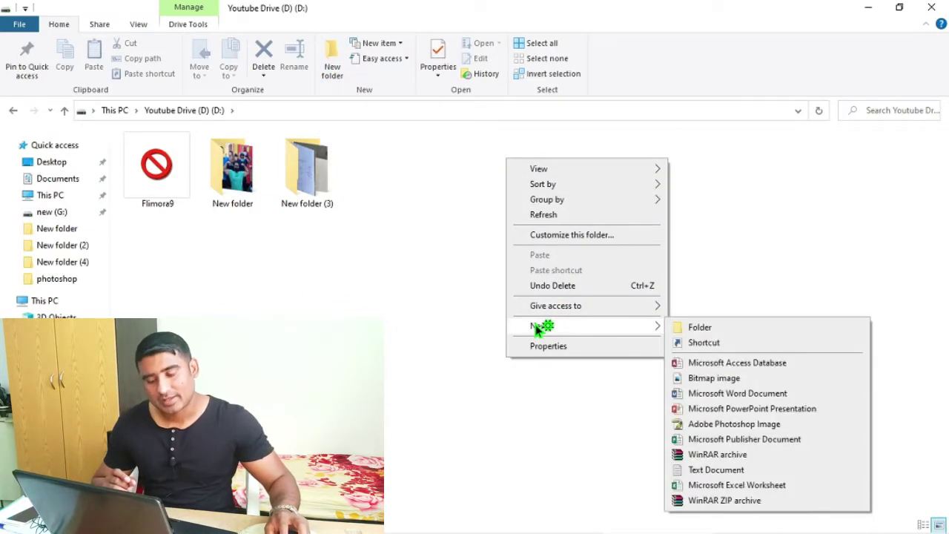
left_click(717, 331)
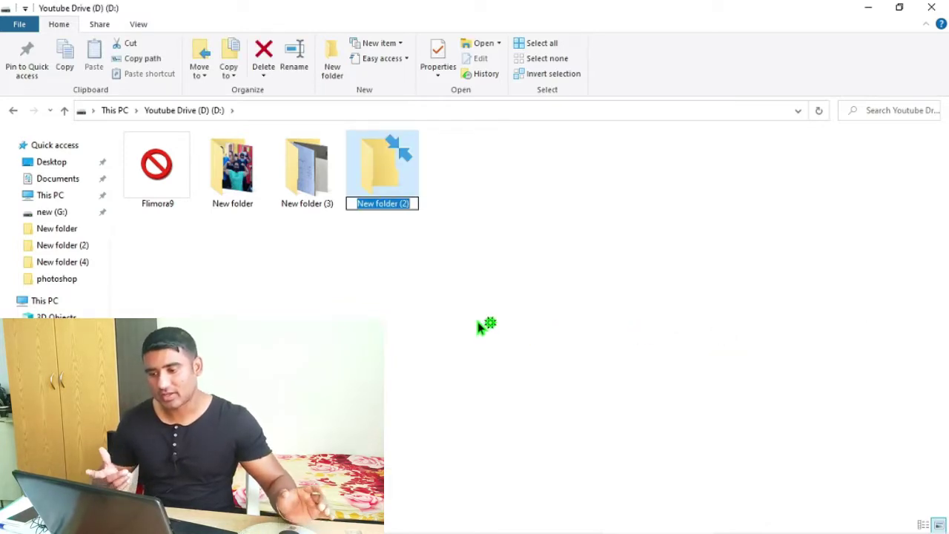
left_click(400, 276)
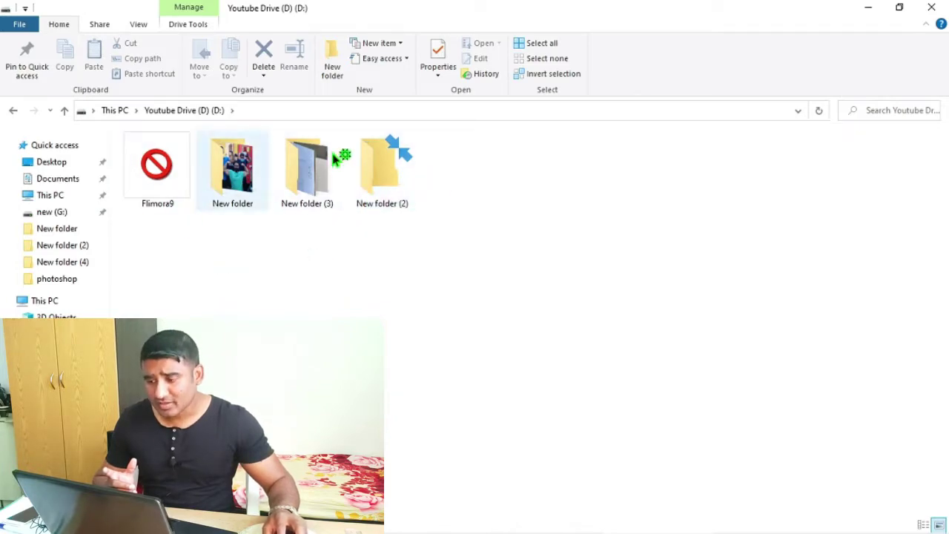
Open the newly created folder on drive D to view its contents and minimize its window
left_click(361, 178)
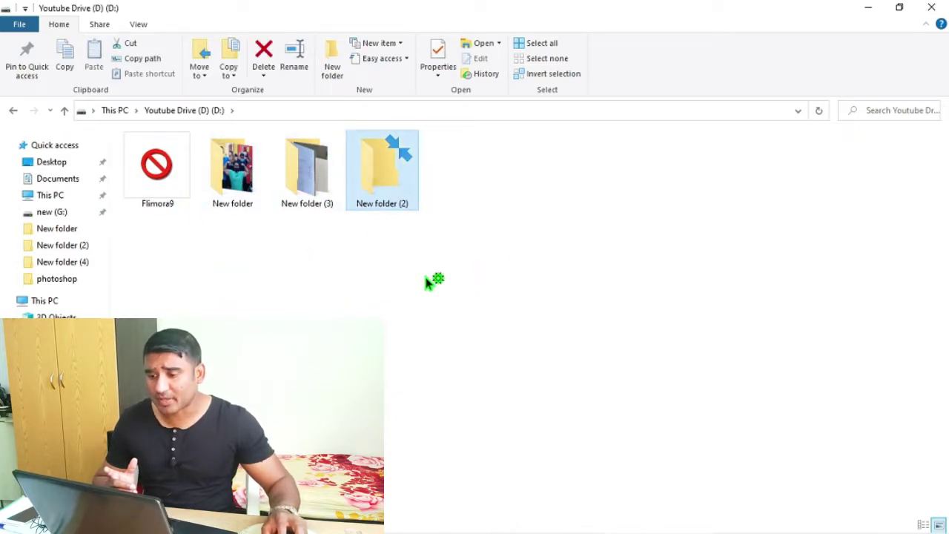
double_click(387, 186)
right_click(337, 182)
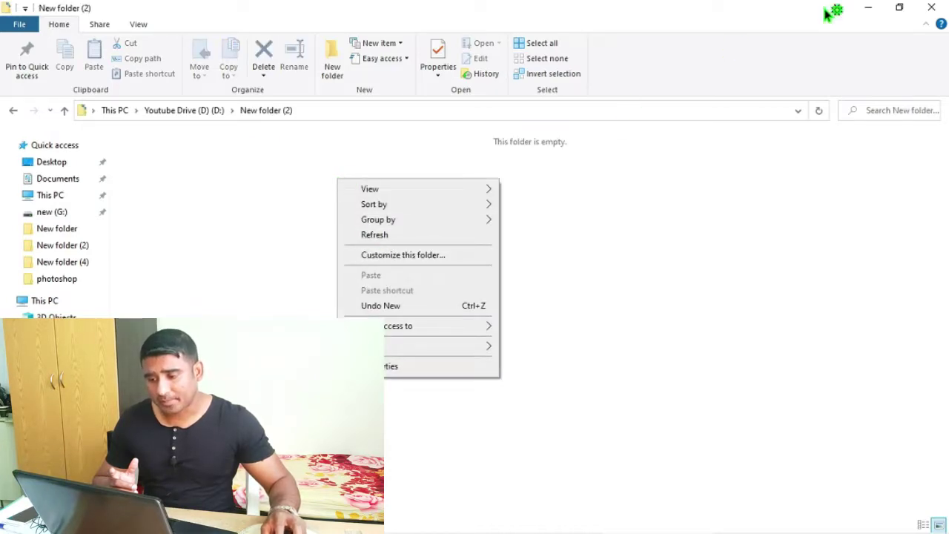
left_click(870, 8)
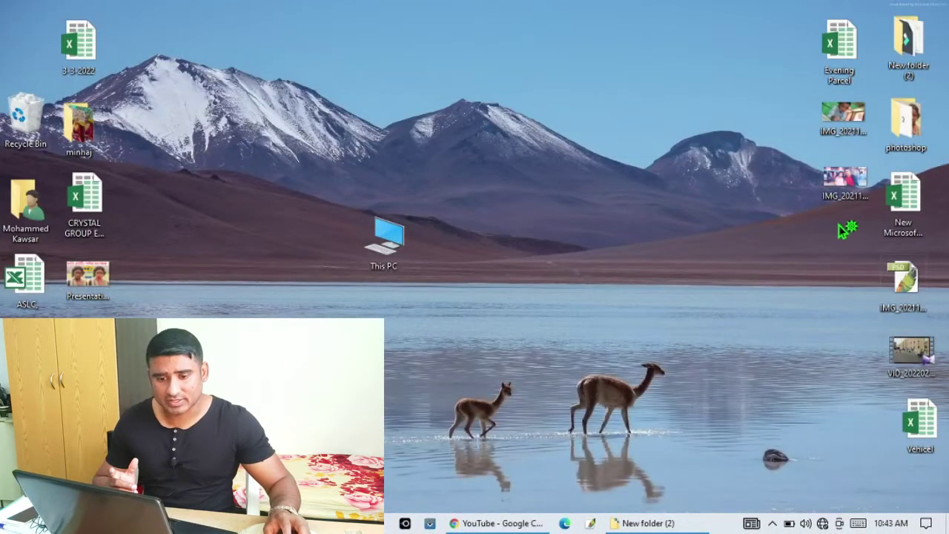
Copy the two pictures IMG_20211218_121308 and IMG_20211213_203423 from the desktop
left_click(847, 111)
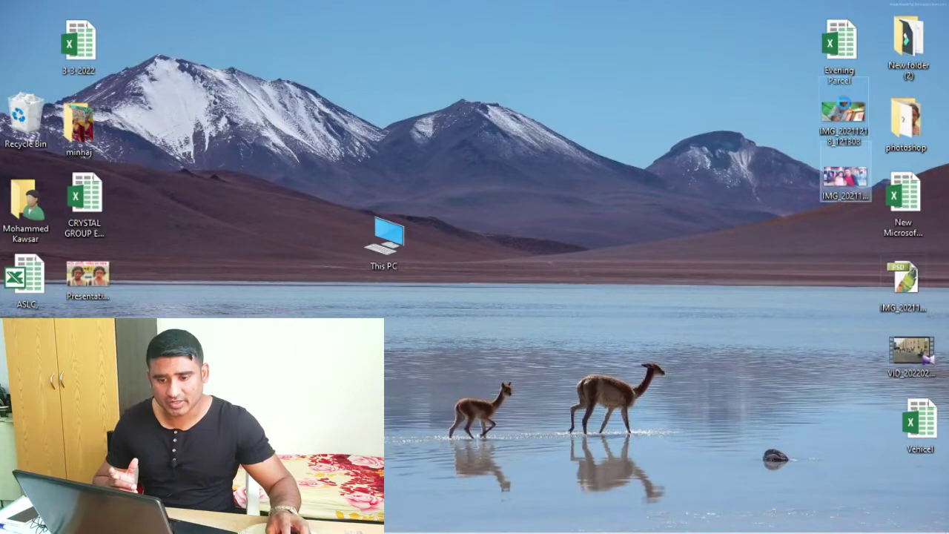
right_click(844, 104)
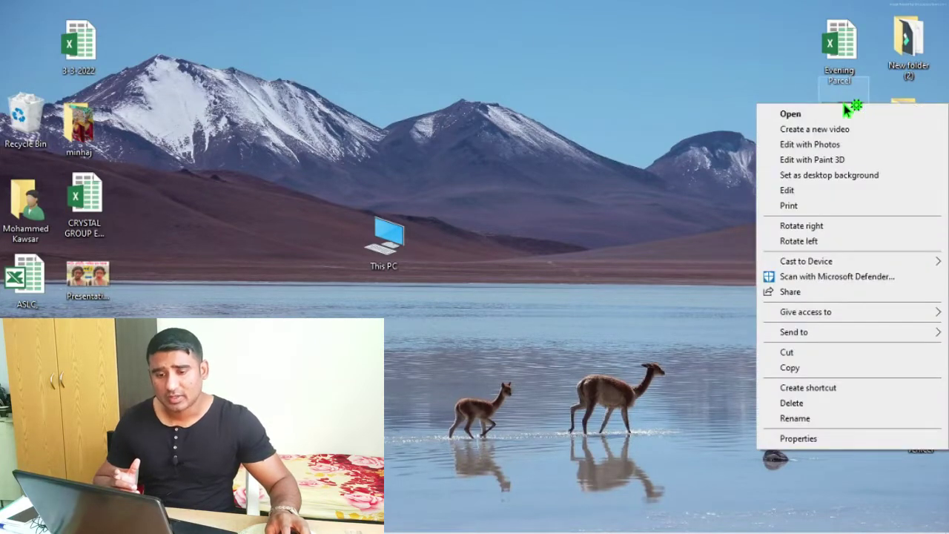
left_click(794, 367)
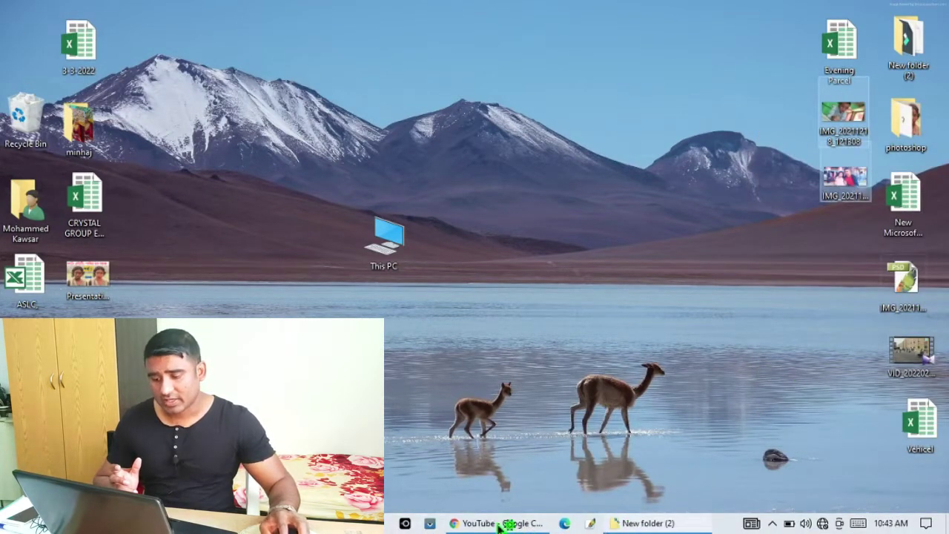
Paste the copied pictures into New folder (2) on Youtube Drive (D:) and refresh the folder view
mouse_move(662, 525)
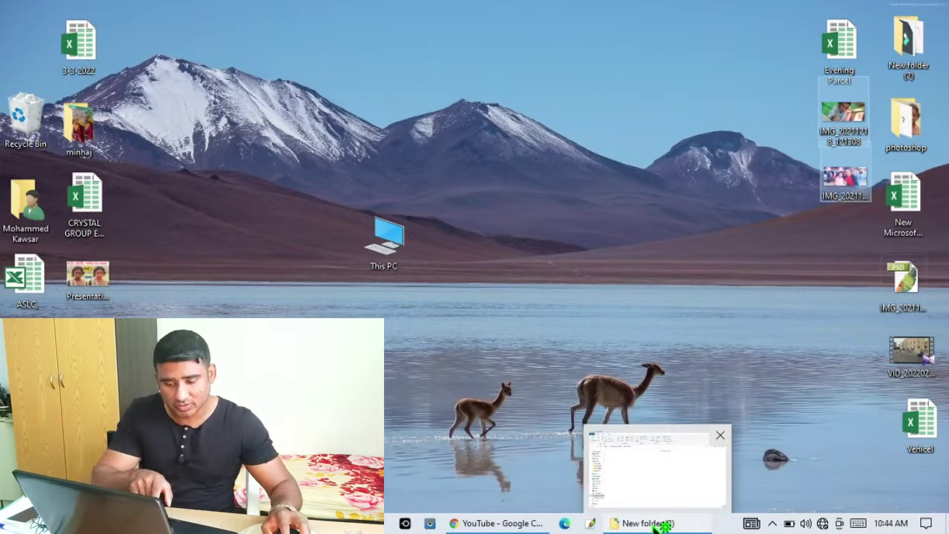
double_click(404, 245)
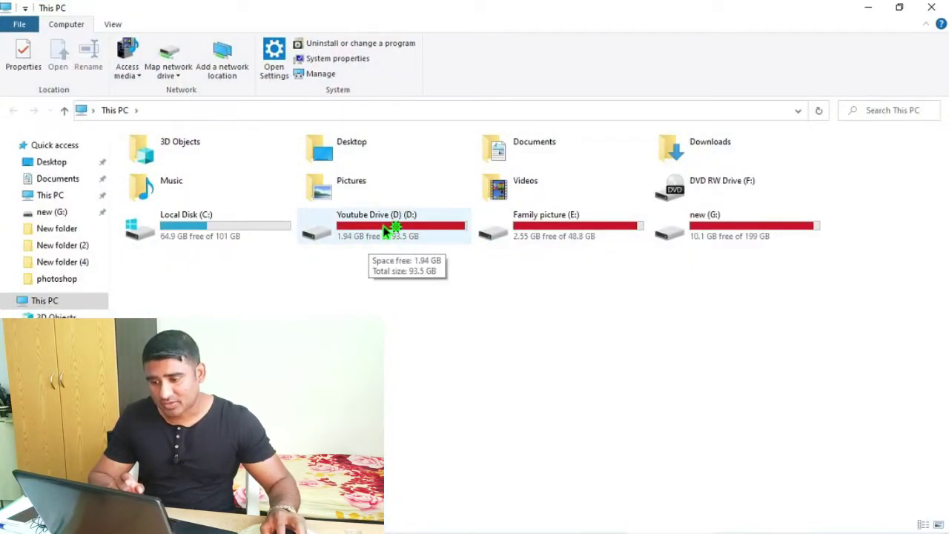
double_click(372, 241)
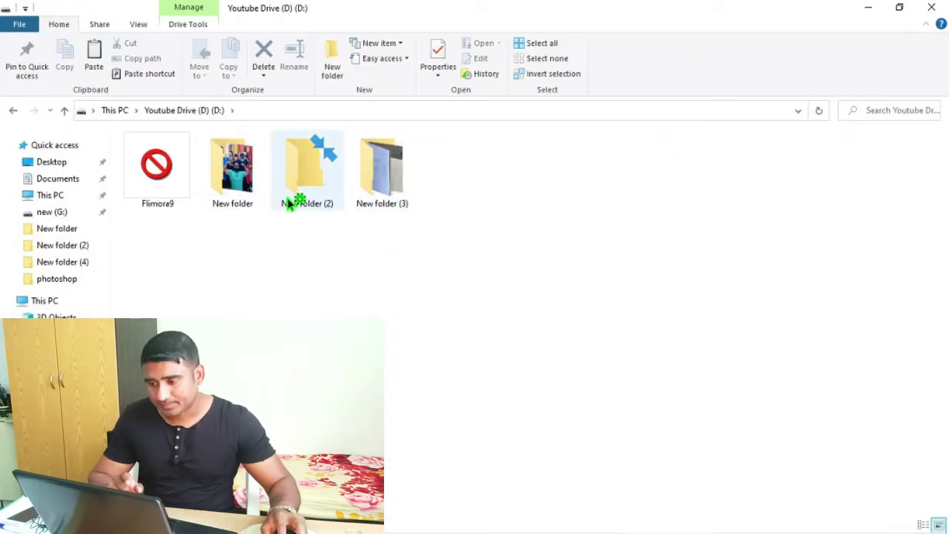
double_click(326, 178)
right_click(312, 177)
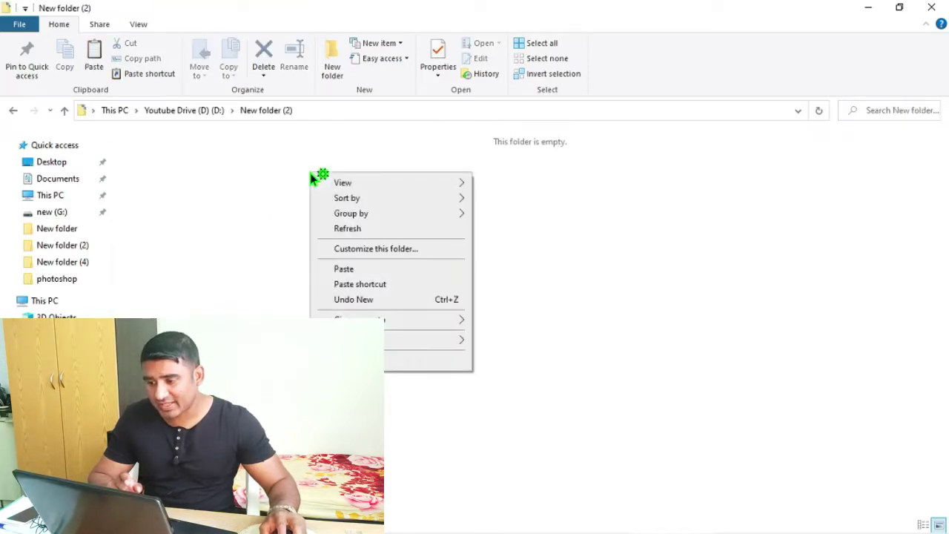
left_click(349, 270)
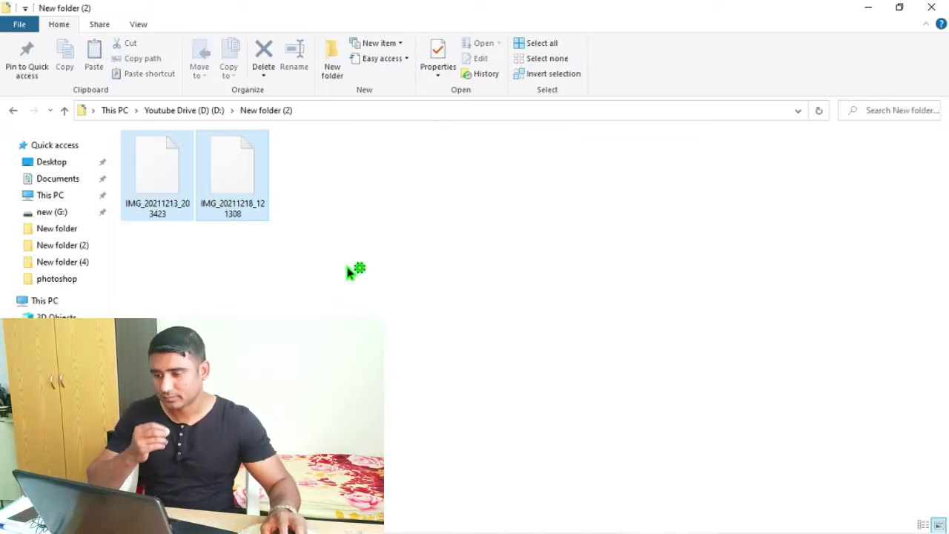
right_click(373, 219)
left_click(419, 275)
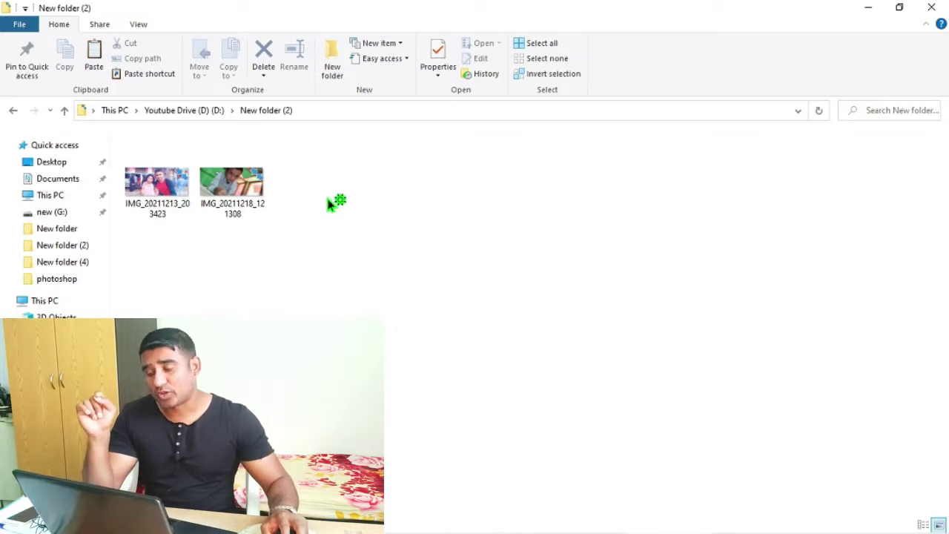
Cut both pictures in New folder (2) and minimize the window to return to the desktop
left_click_drag(289, 283, 154, 181)
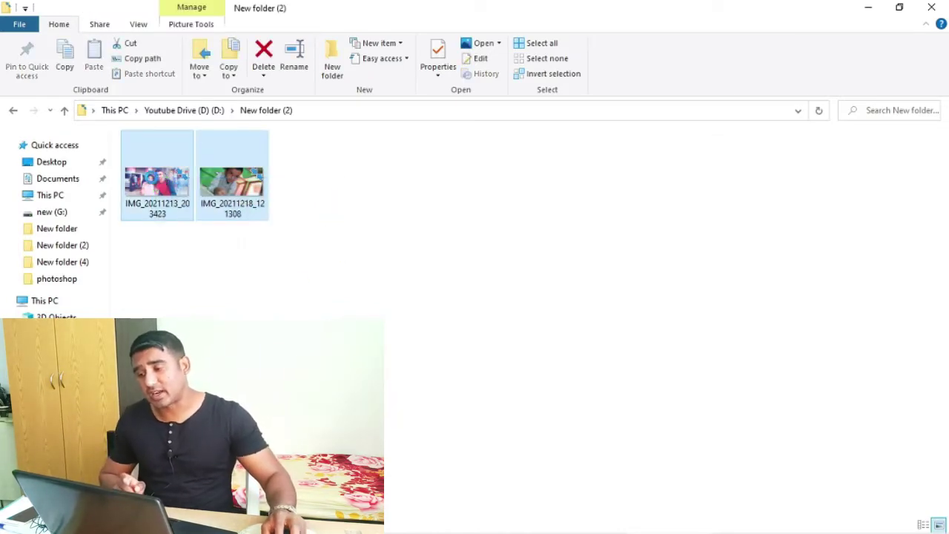
right_click(151, 178)
key("Escape")
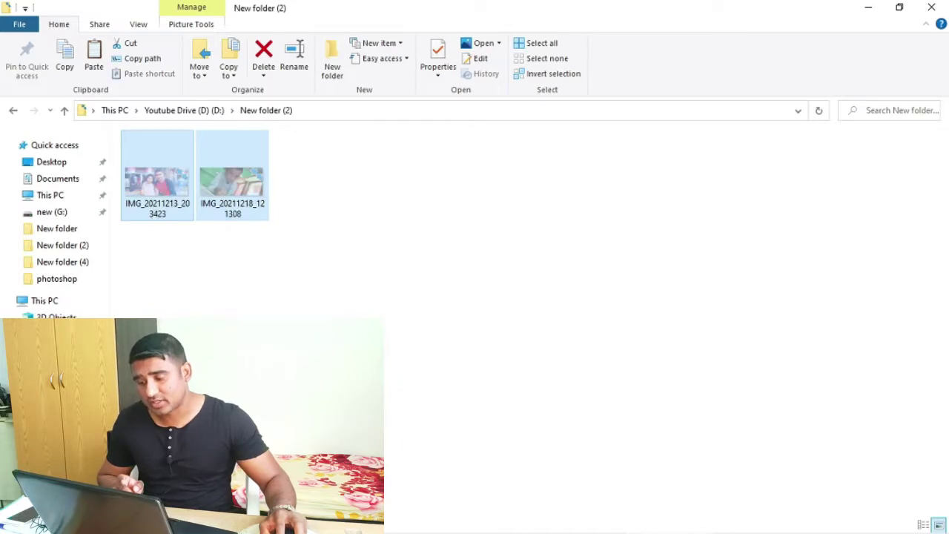
left_click(866, 9)
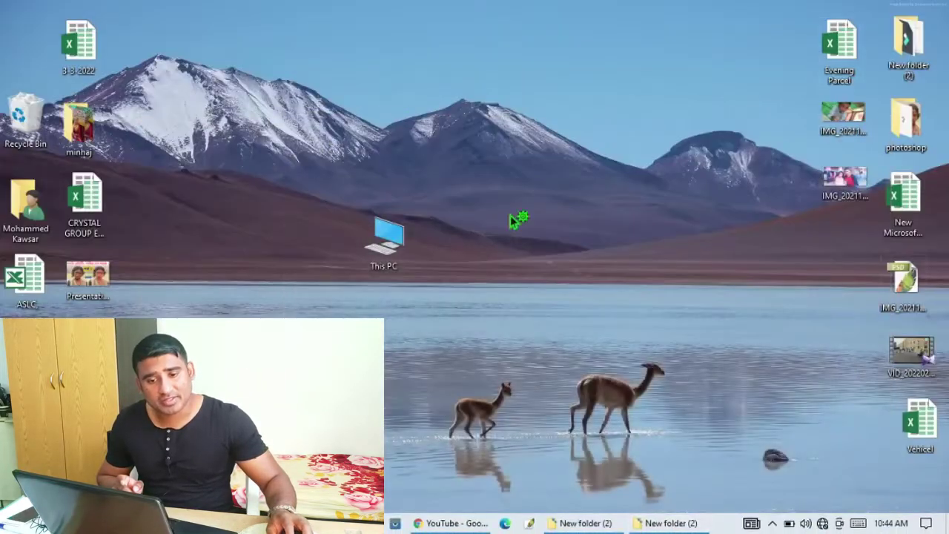
Paste the cut pictures onto the desktop, choosing to skip the files with the same names
right_click(596, 38)
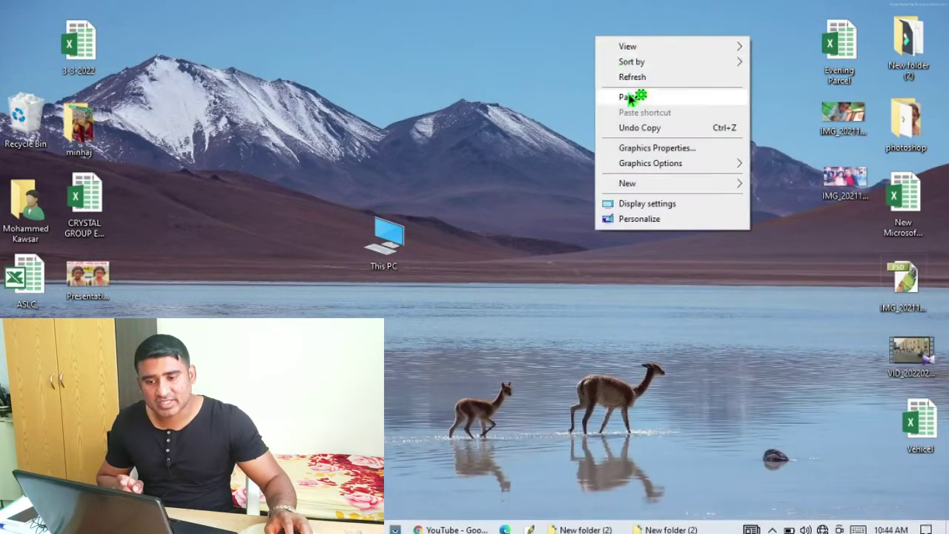
left_click(632, 96)
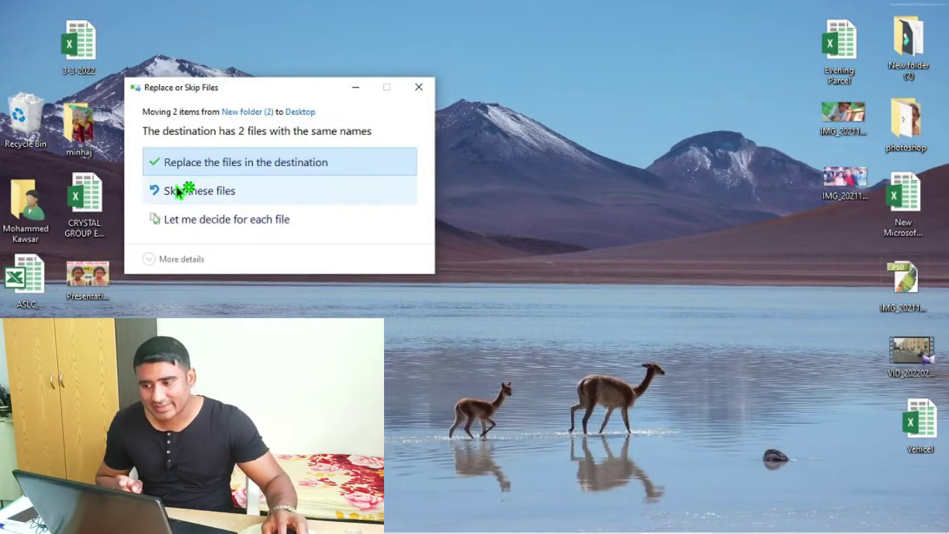
left_click(191, 193)
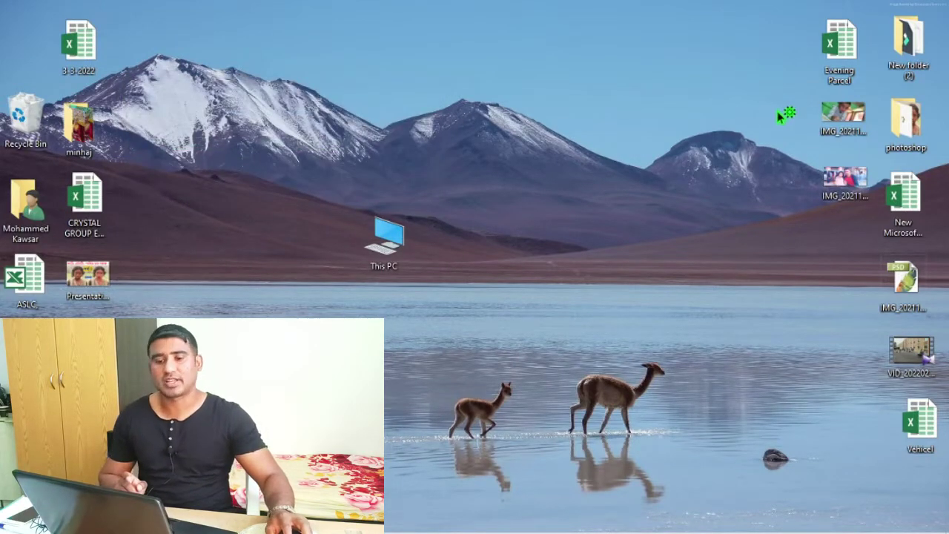
Move the This PC icon to the spot above Recycle Bin and back out to the upper middle of the desktop
left_click_drag(386, 237, 33, 41)
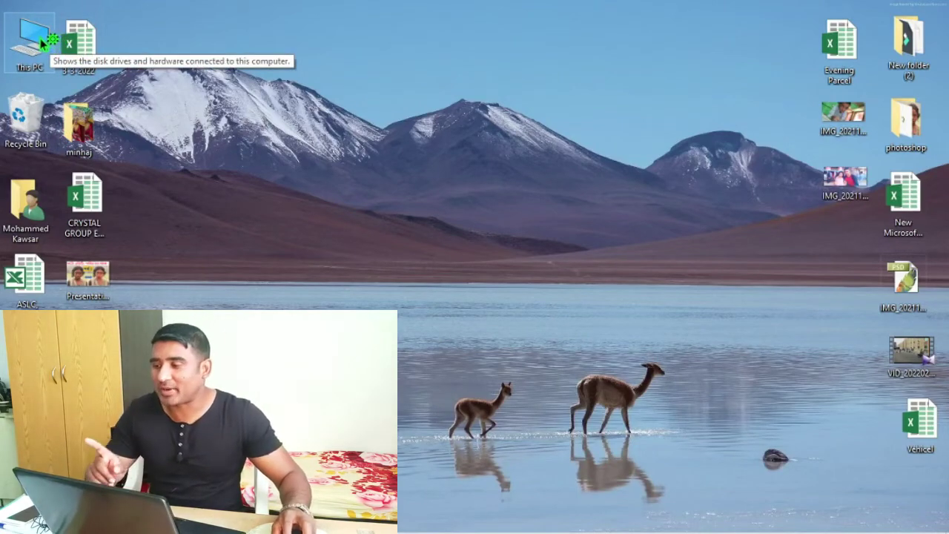
left_click_drag(42, 45, 383, 83)
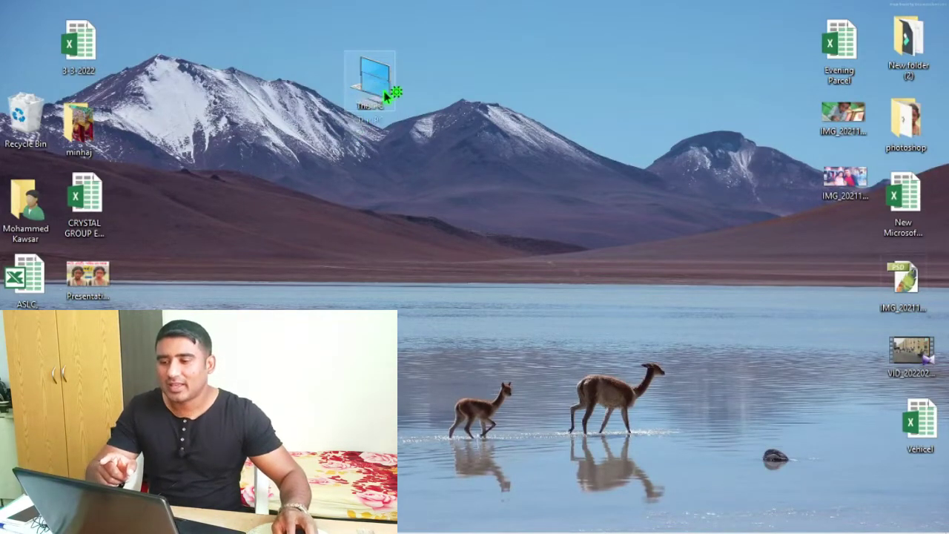
Delete the This PC icon from the desktop
right_click(376, 84)
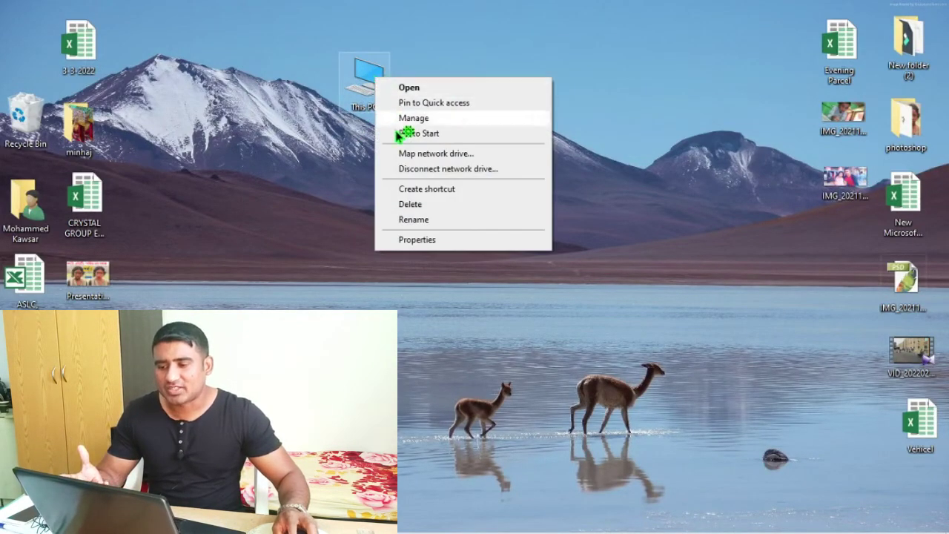
left_click(406, 203)
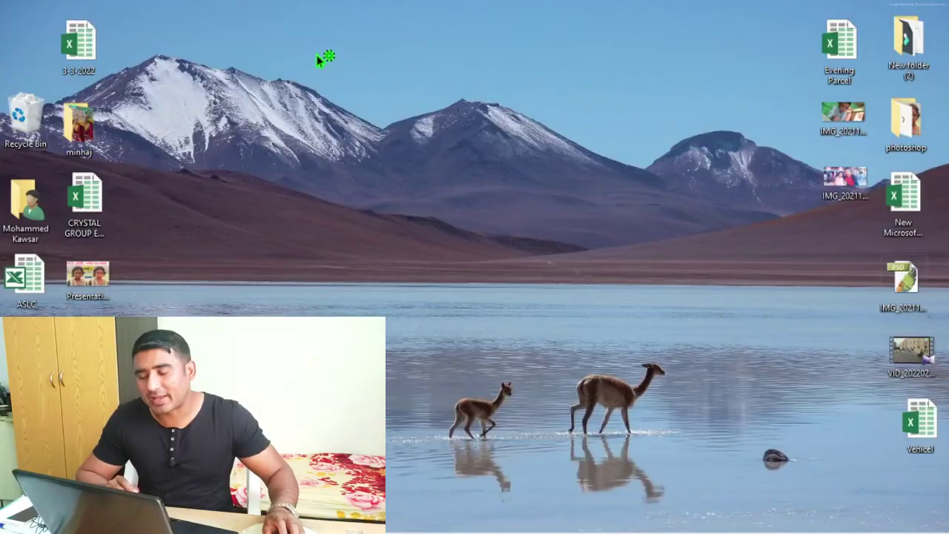
Open the Desktop Icon Settings from the Themes personalization page and move the dialog to the middle of the screen
right_click(318, 59)
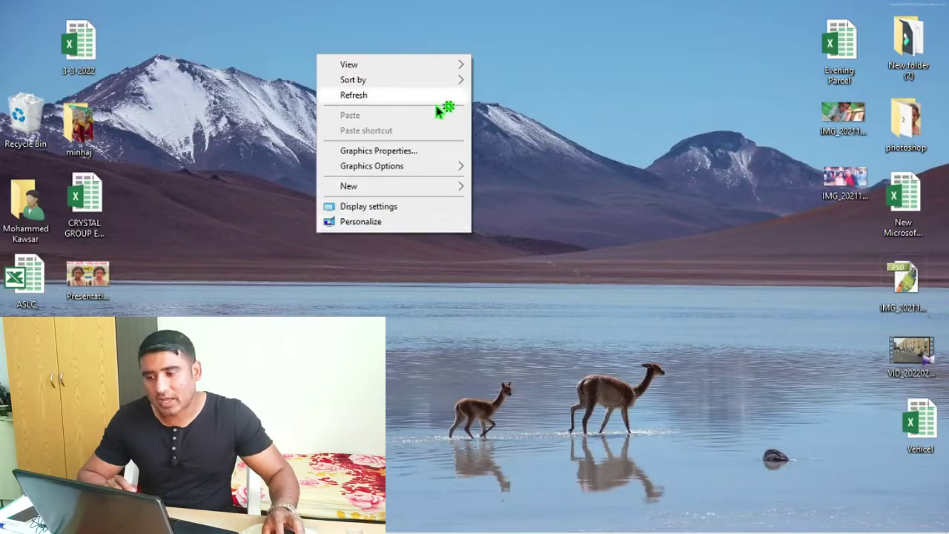
mouse_move(417, 164)
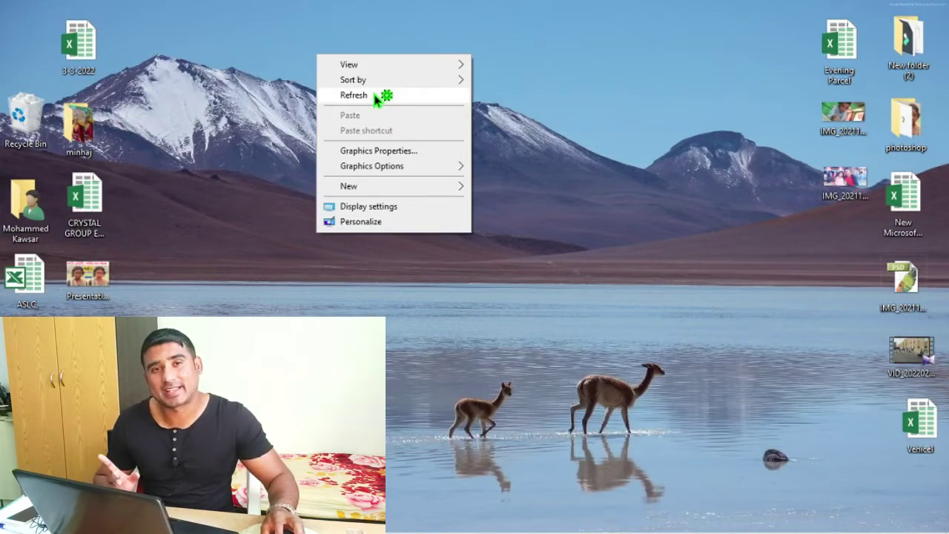
left_click(373, 223)
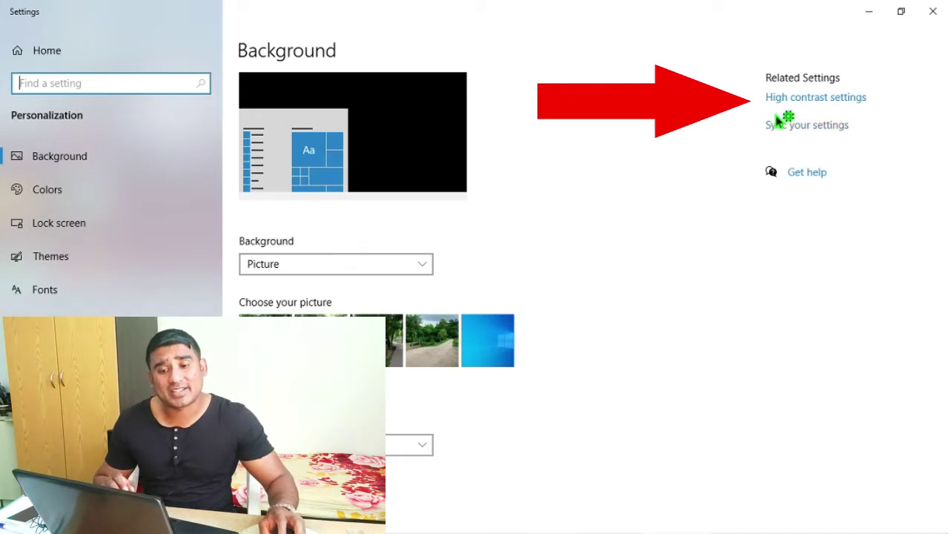
left_click(822, 101)
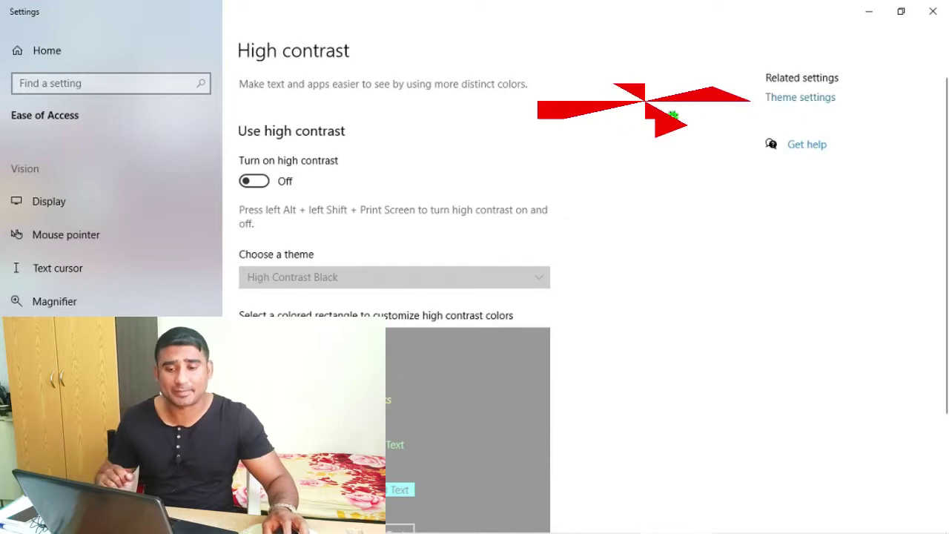
left_click(809, 106)
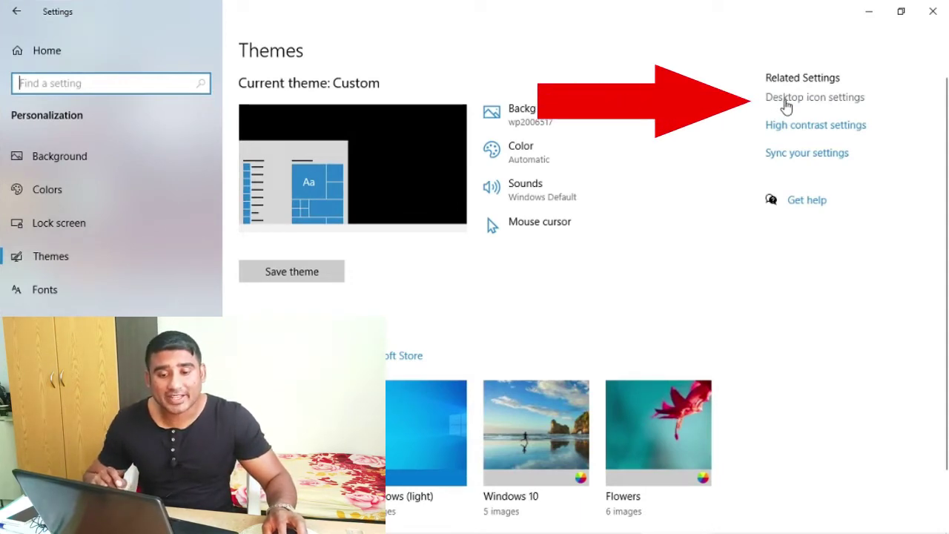
left_click(786, 104)
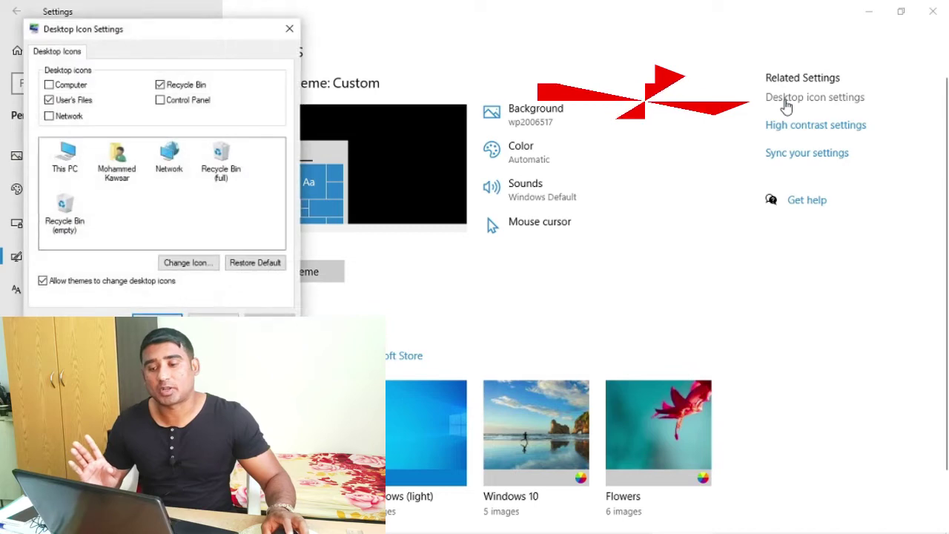
left_click_drag(160, 36, 470, 44)
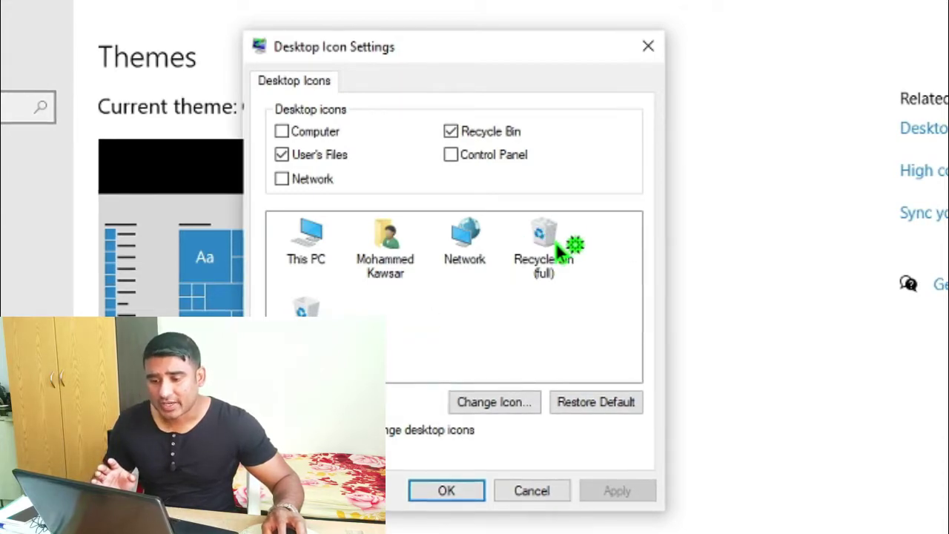
Enable the Computer desktop icon and toggle the Control Panel icon on and back off
left_click(282, 134)
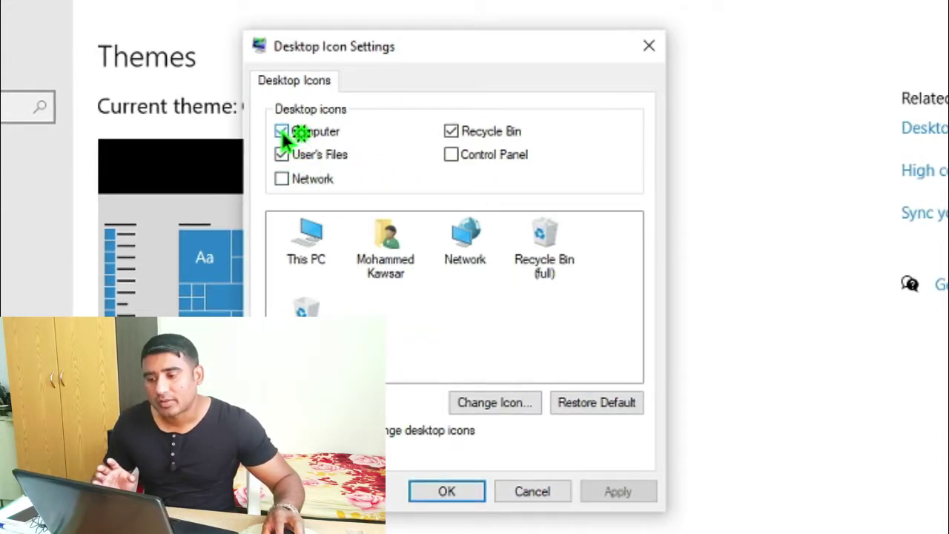
left_click(452, 158)
left_click(453, 155)
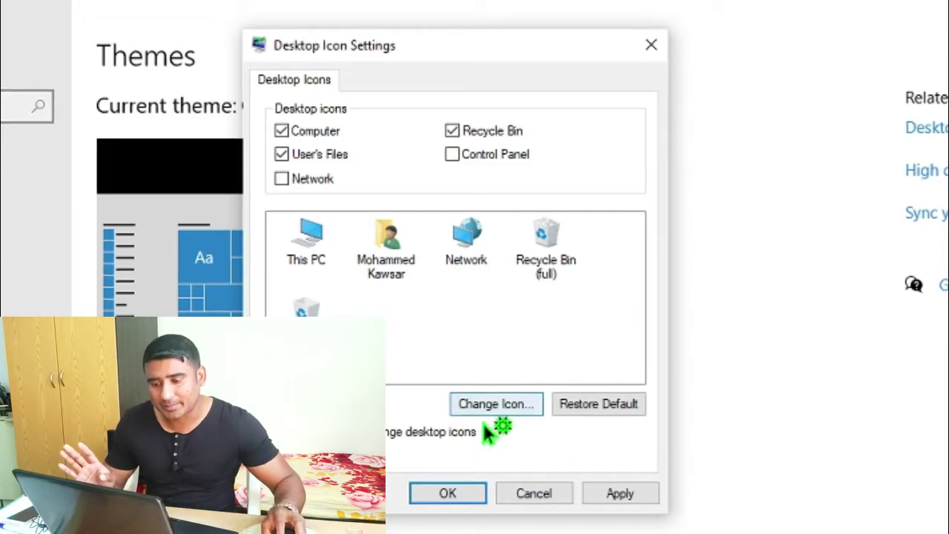
Try the blue tablet icon from imageres.dll for This PC and cancel the desktop icon changes
left_click(512, 405)
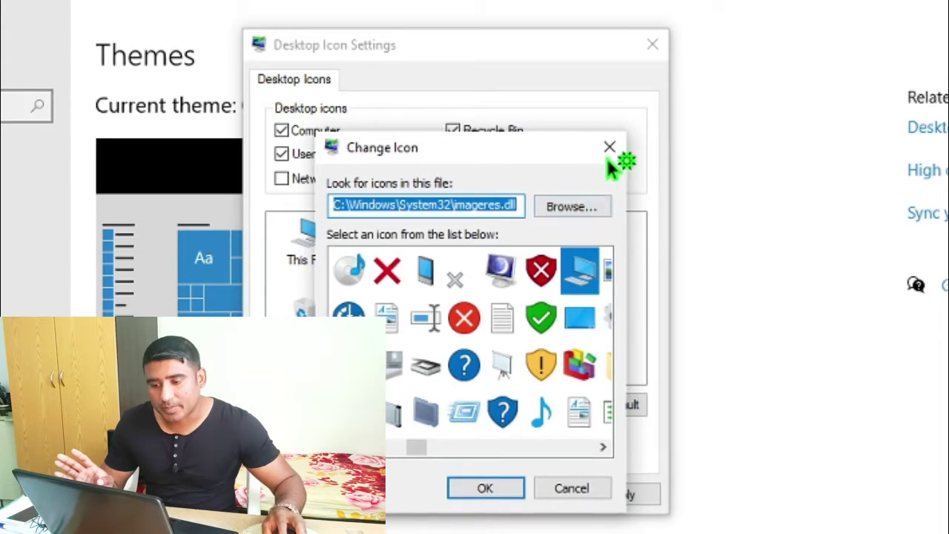
left_click(610, 147)
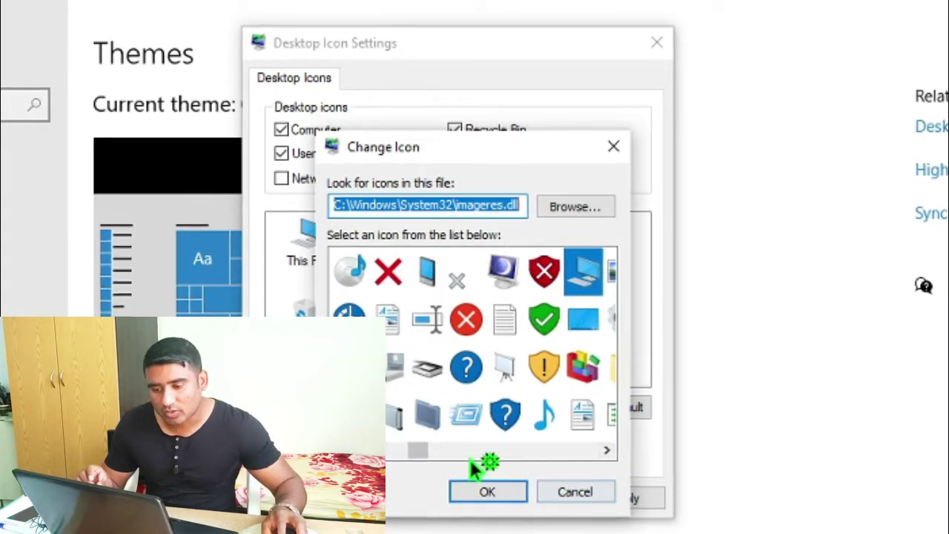
left_click_drag(419, 450, 389, 454)
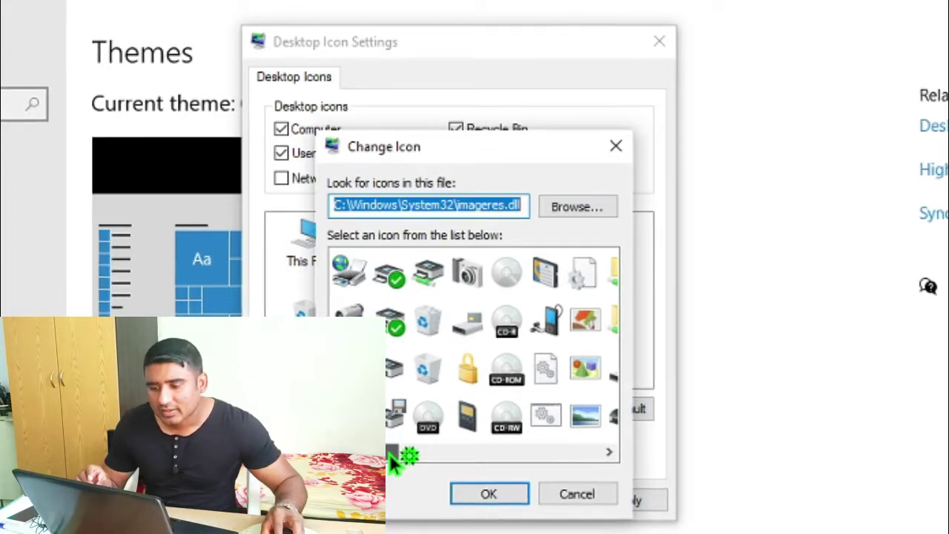
left_click_drag(389, 454, 410, 461)
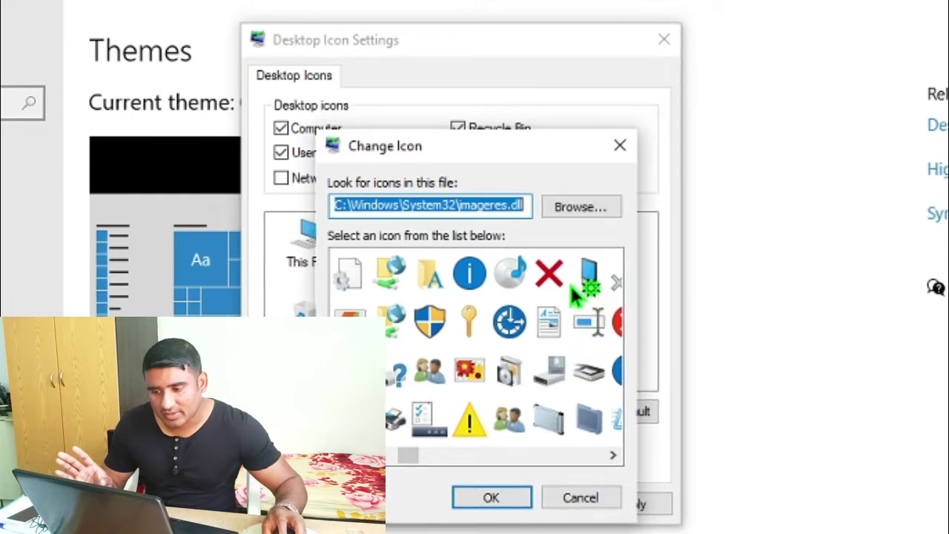
left_click(592, 274)
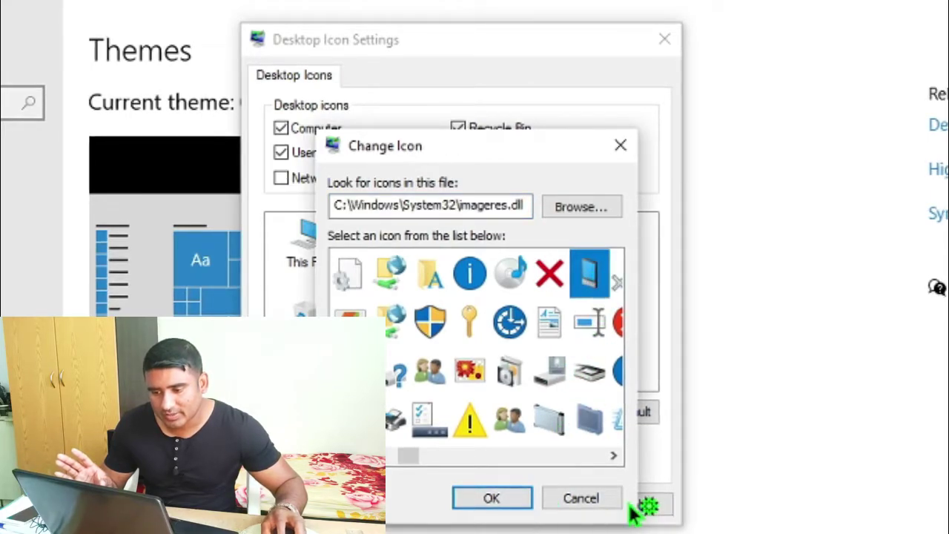
left_click(486, 503)
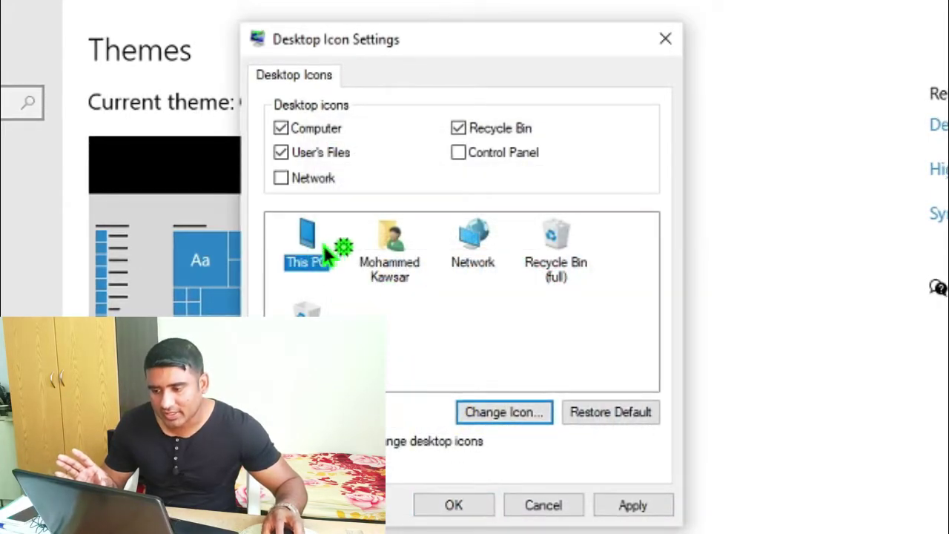
left_click(391, 339)
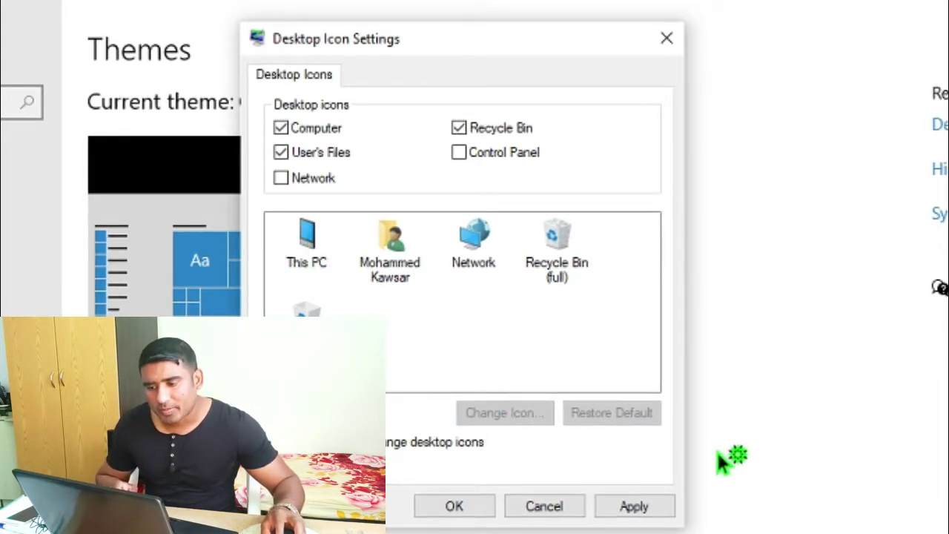
left_click(561, 511)
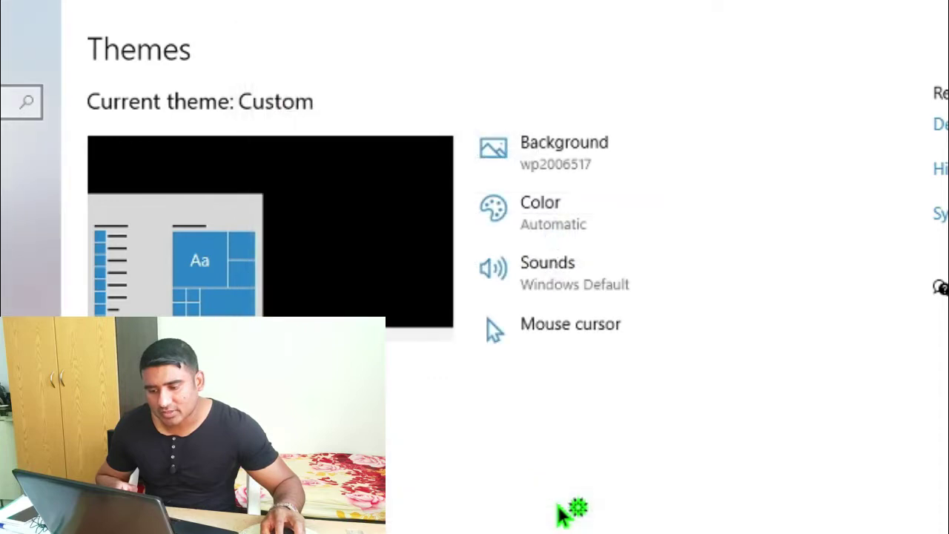
Reopen the Desktop Icon Settings, enable the Computer icon, confirm the change and close Settings
left_click(941, 123)
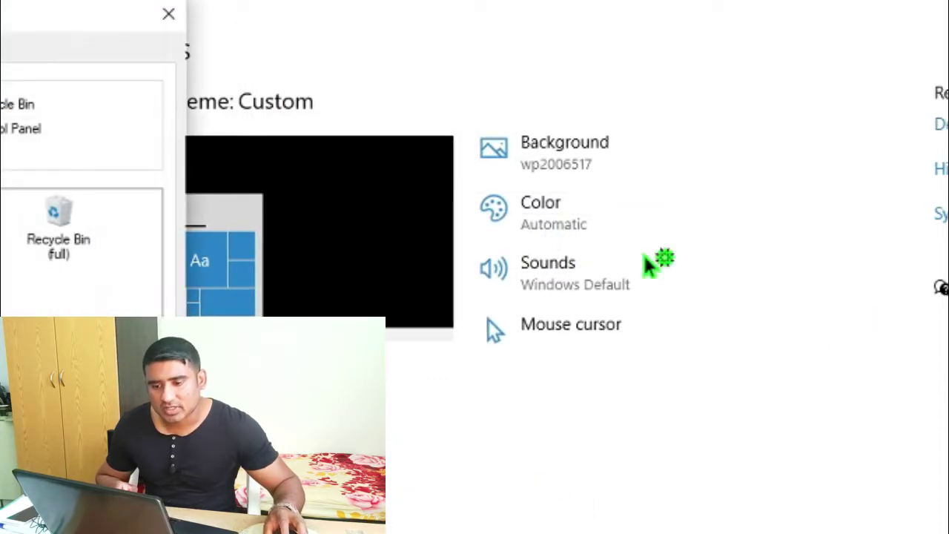
left_click_drag(10, 17, 615, 75)
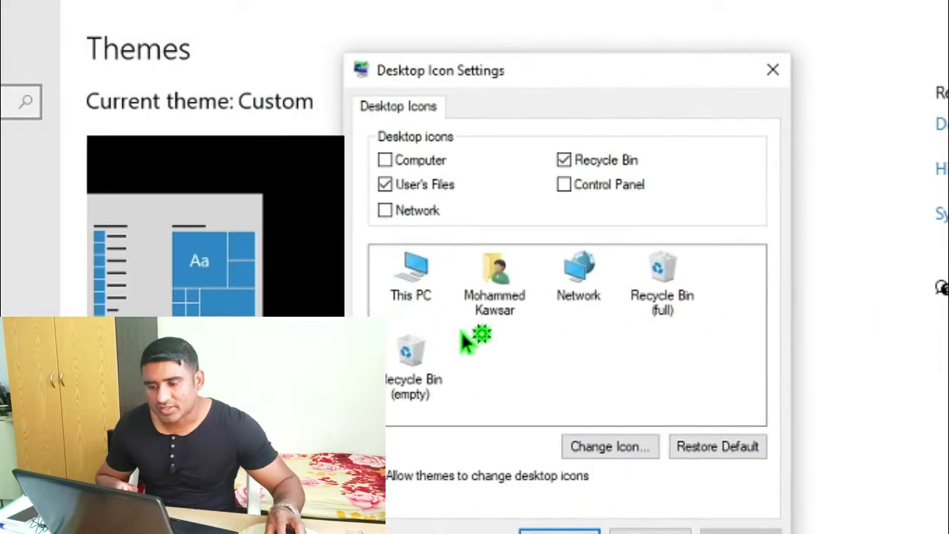
left_click(385, 161)
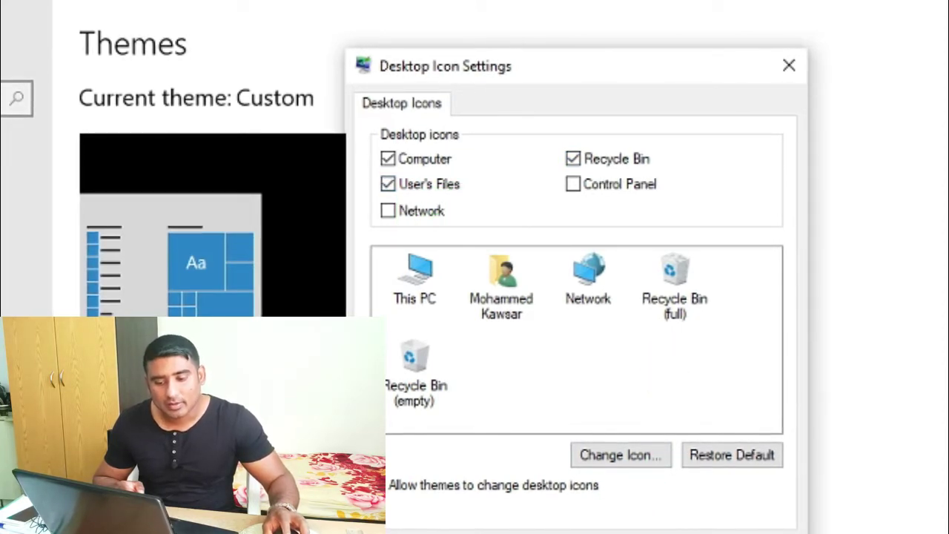
left_click(570, 533)
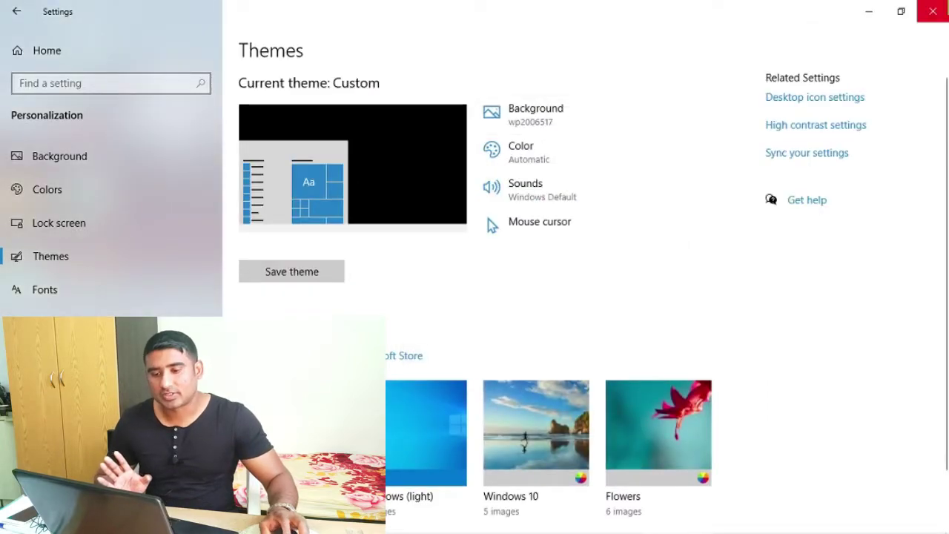
left_click(933, 12)
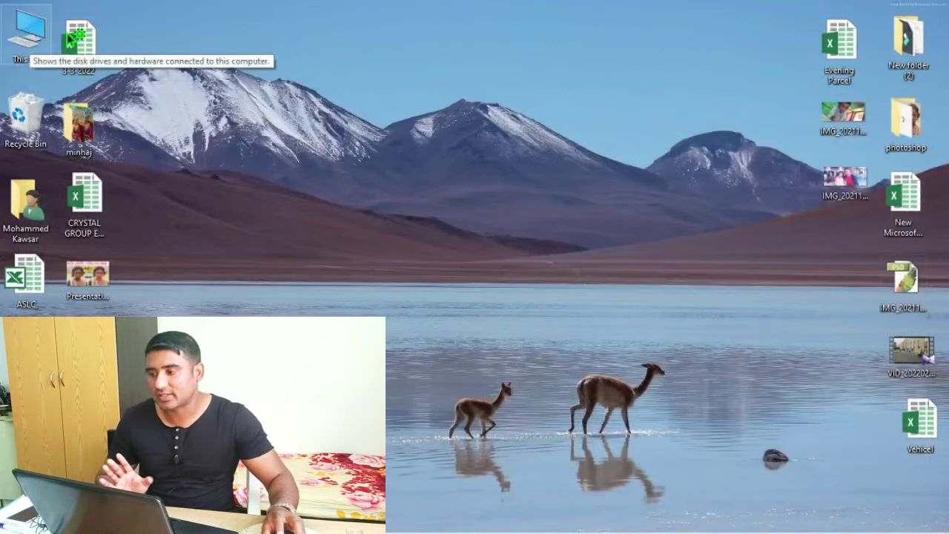
Refresh the desktop with the restored This PC icon
right_click(408, 63)
left_click(440, 104)
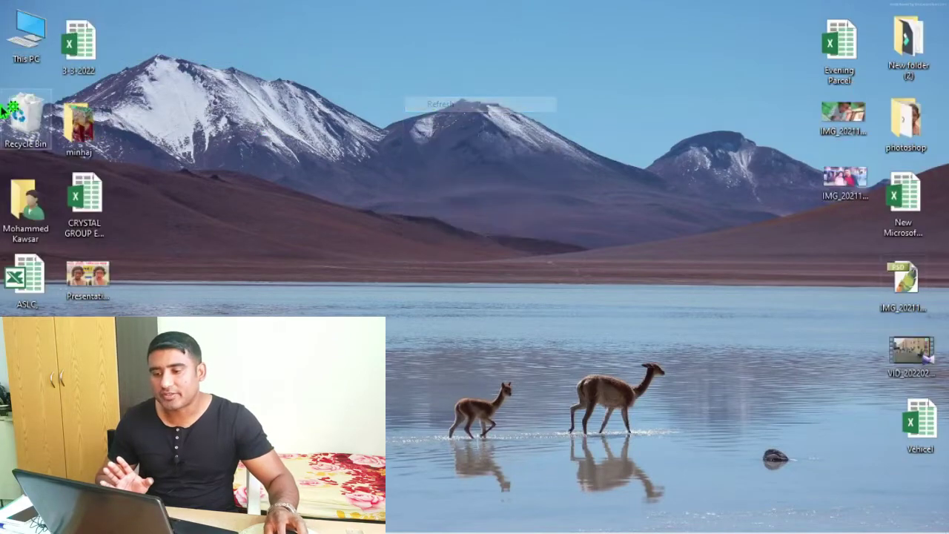
double_click(25, 41)
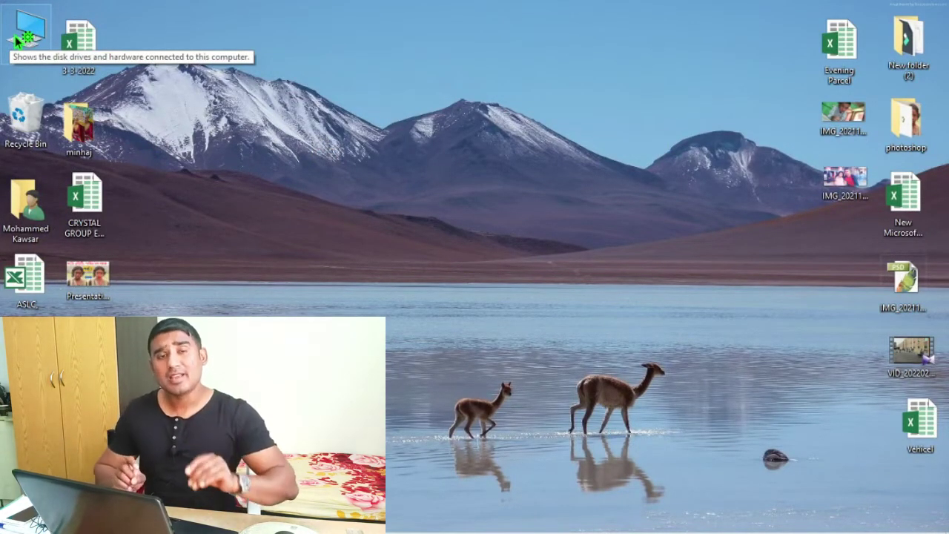
Switch to YouTube in Chrome to review the viewer's comment in the notifications, and minimize the browser
mouse_move(490, 531)
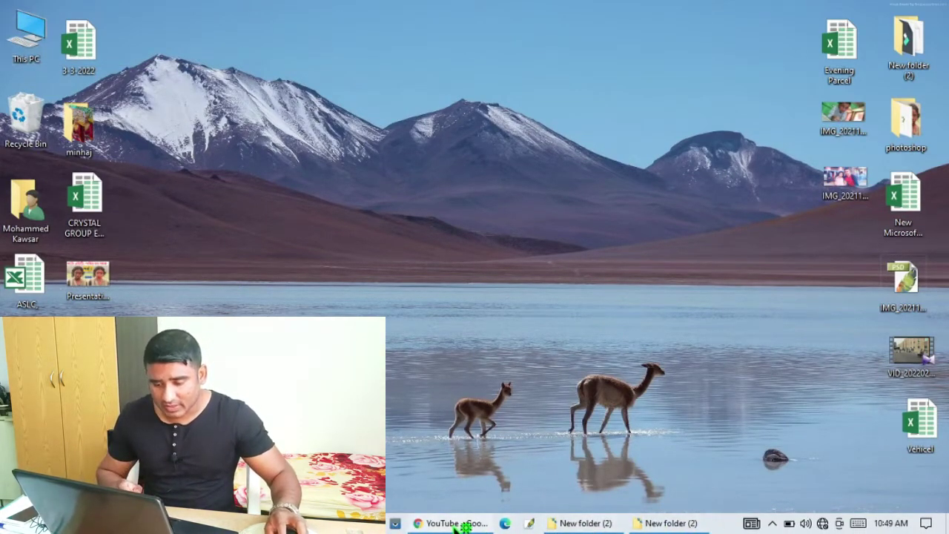
left_click(456, 523)
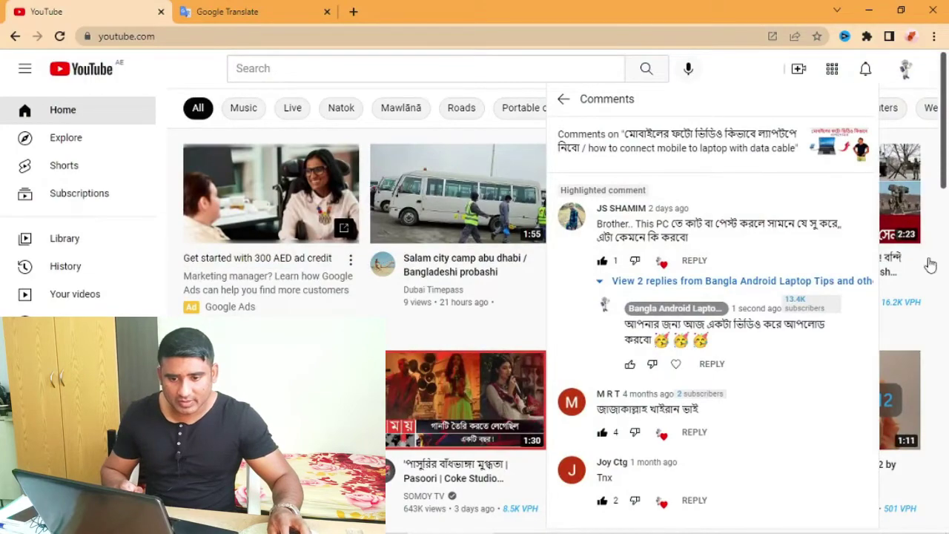
scroll(779, 322, "down", 3)
key("Escape")
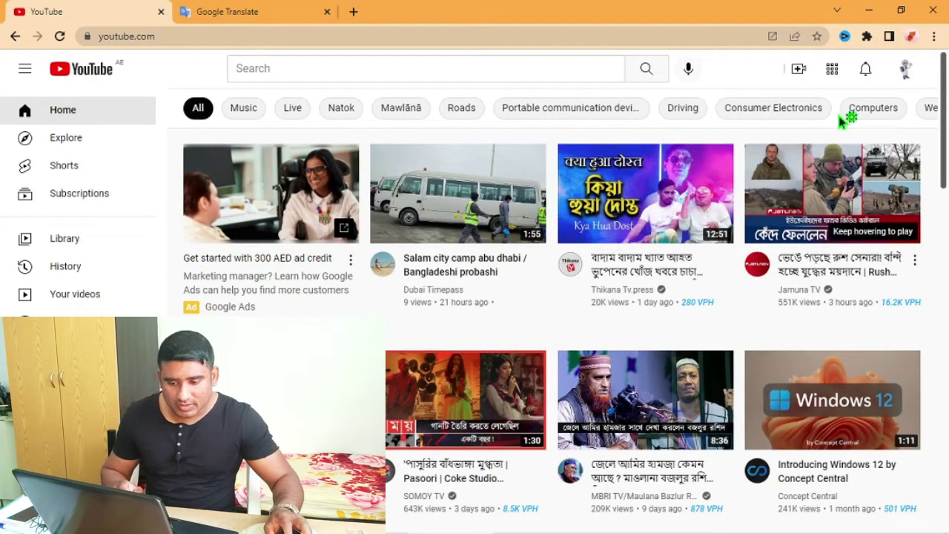
left_click(865, 70)
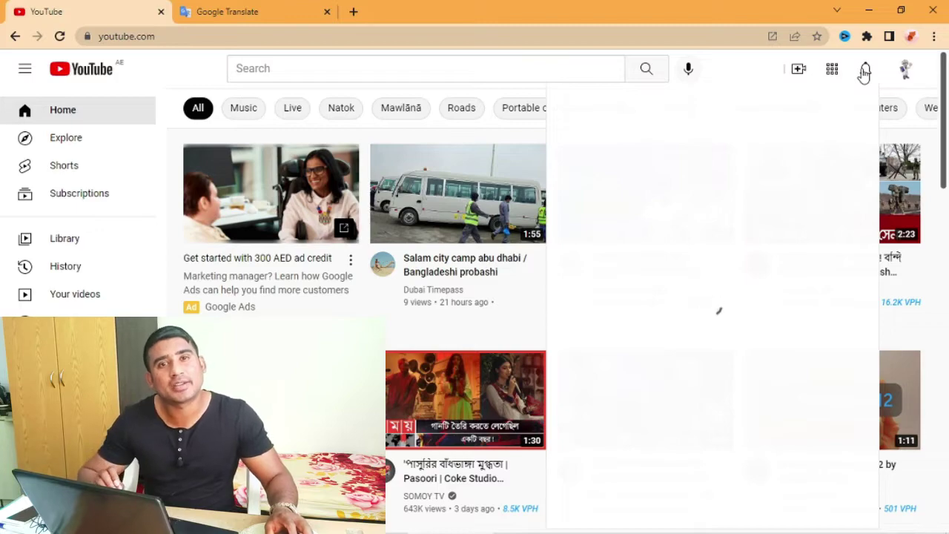
left_click(865, 72)
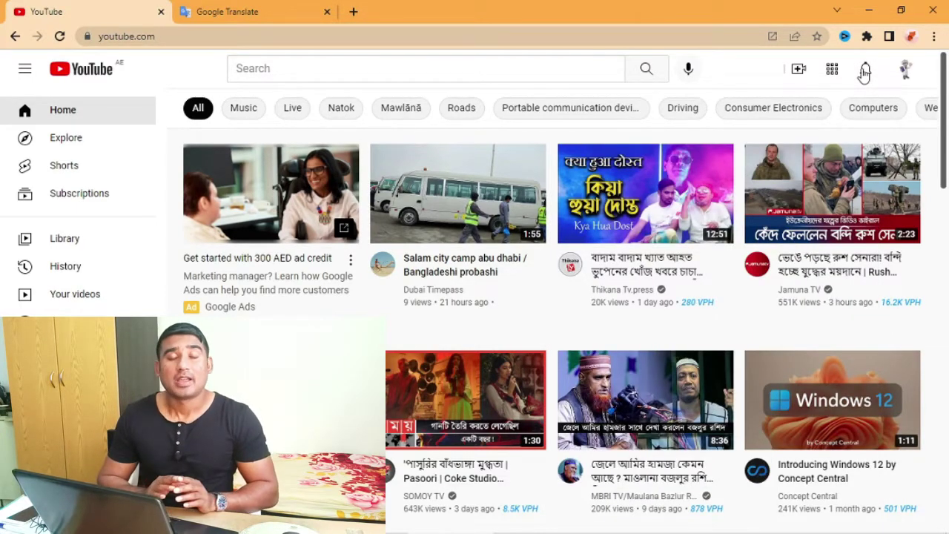
left_click(868, 11)
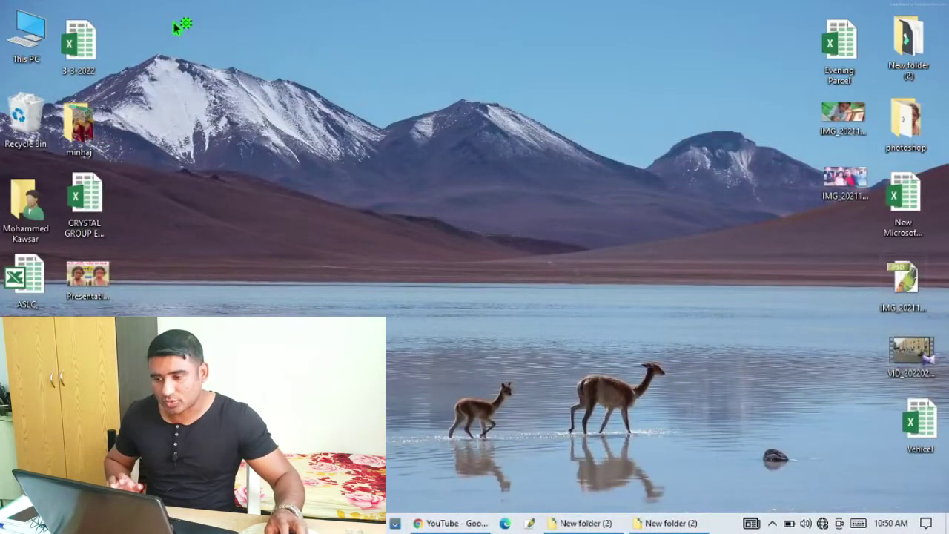
Hide all the desktop icons and refresh the empty desktop
left_click_drag(123, 24, 788, 437)
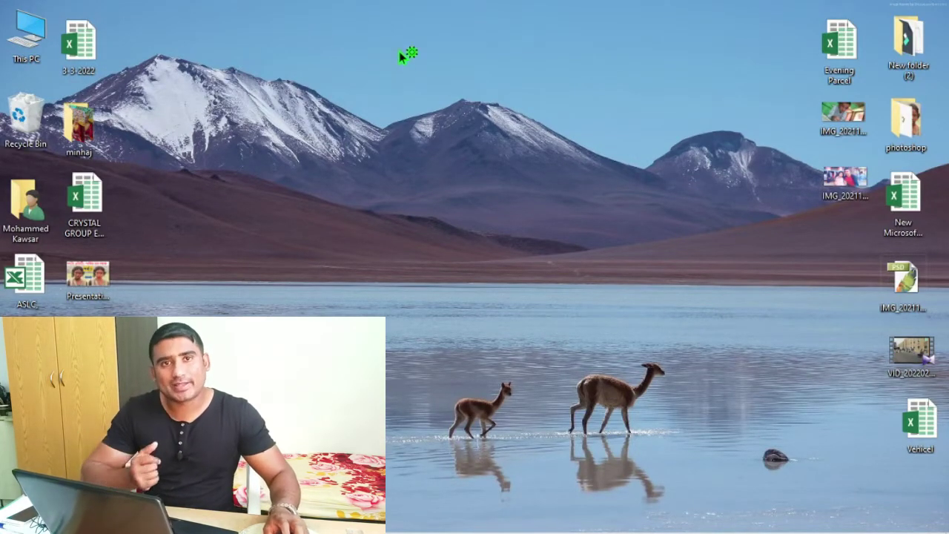
right_click(335, 43)
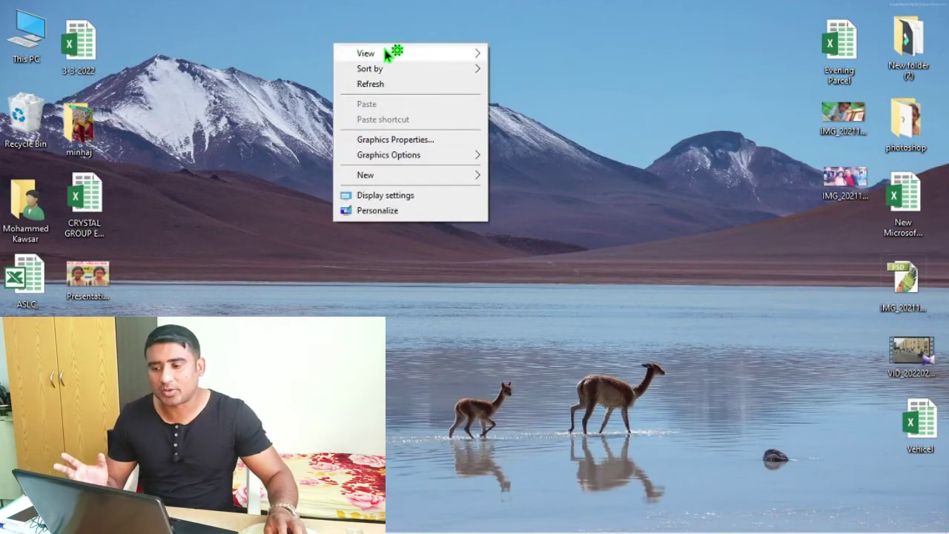
mouse_move(386, 54)
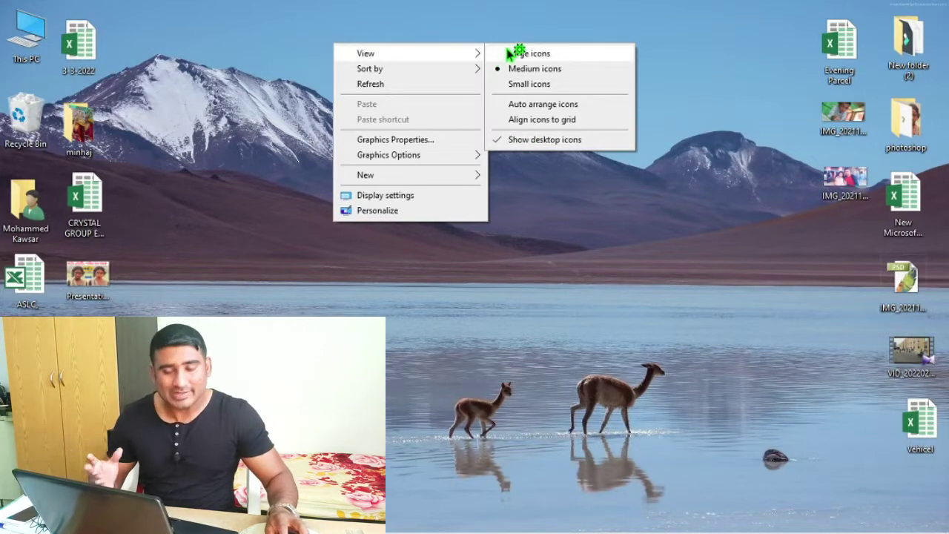
left_click(536, 142)
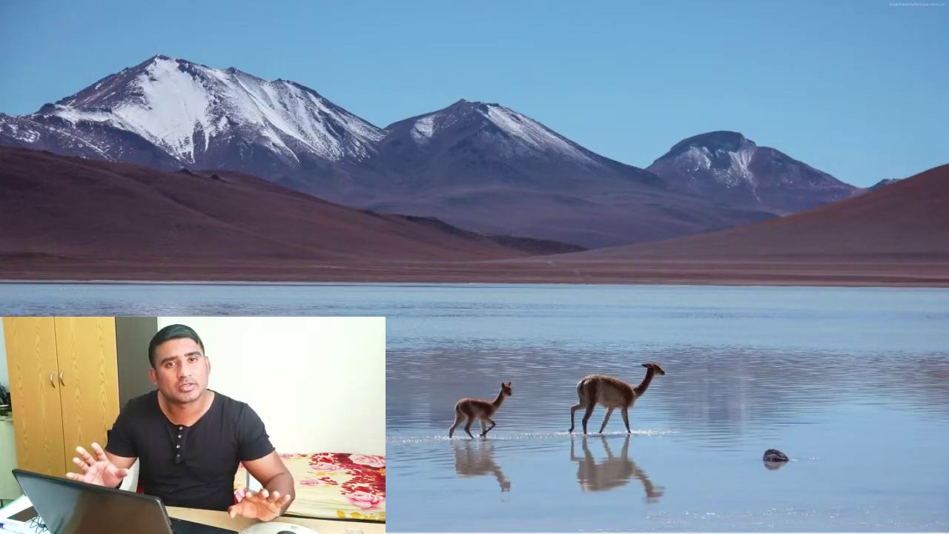
right_click(212, 73)
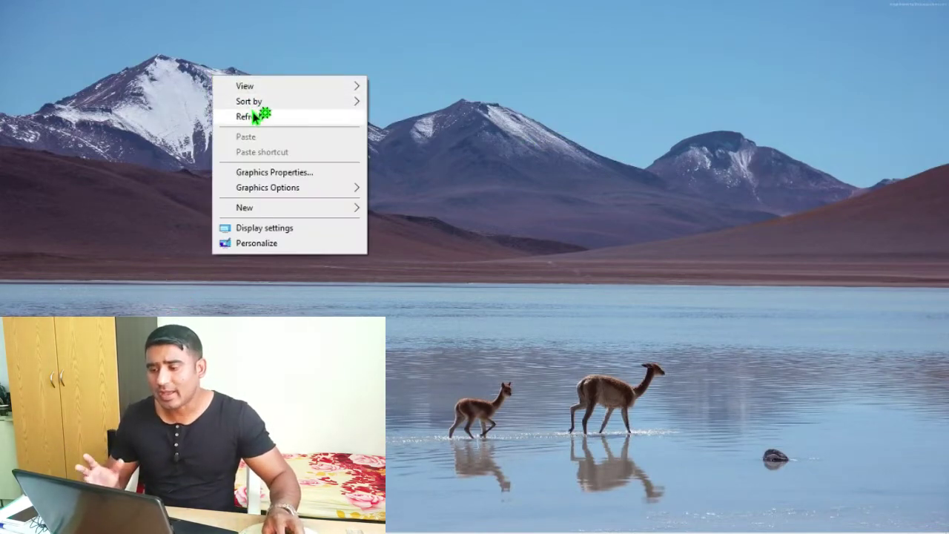
left_click(258, 114)
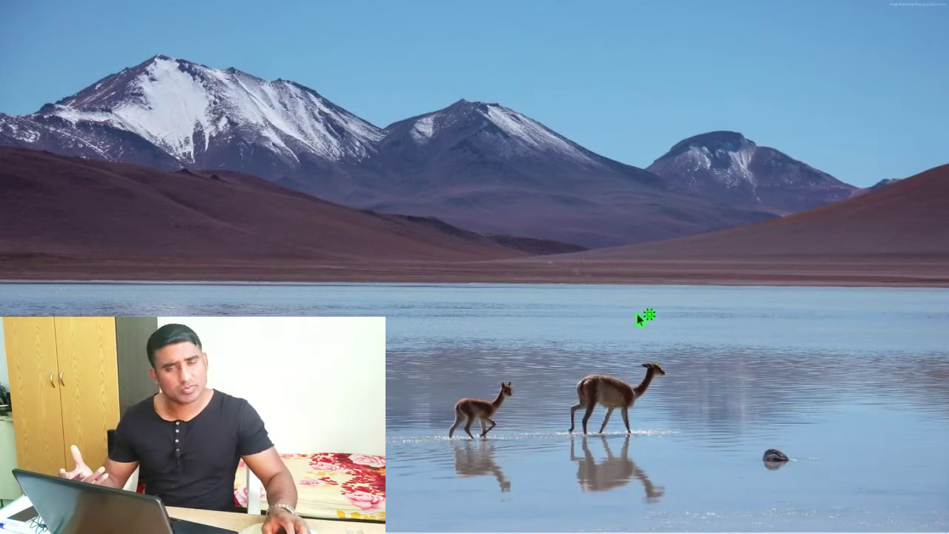
Turn the display of desktop icons back on
mouse_move(500, 528)
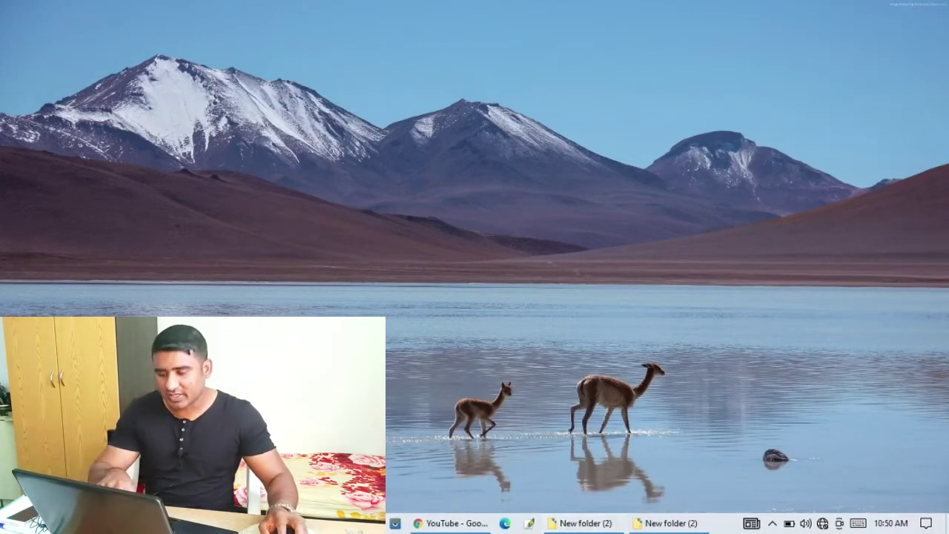
right_click(397, 86)
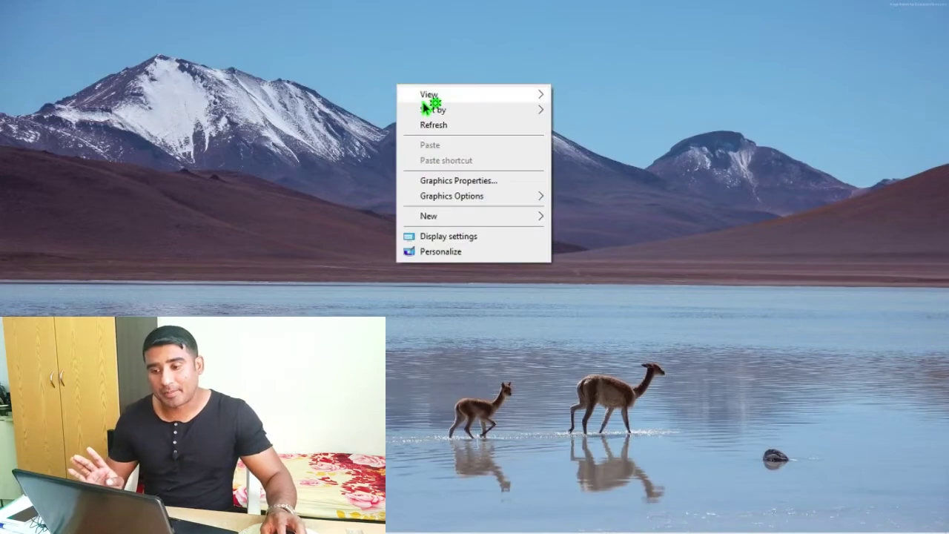
mouse_move(437, 98)
left_click(601, 183)
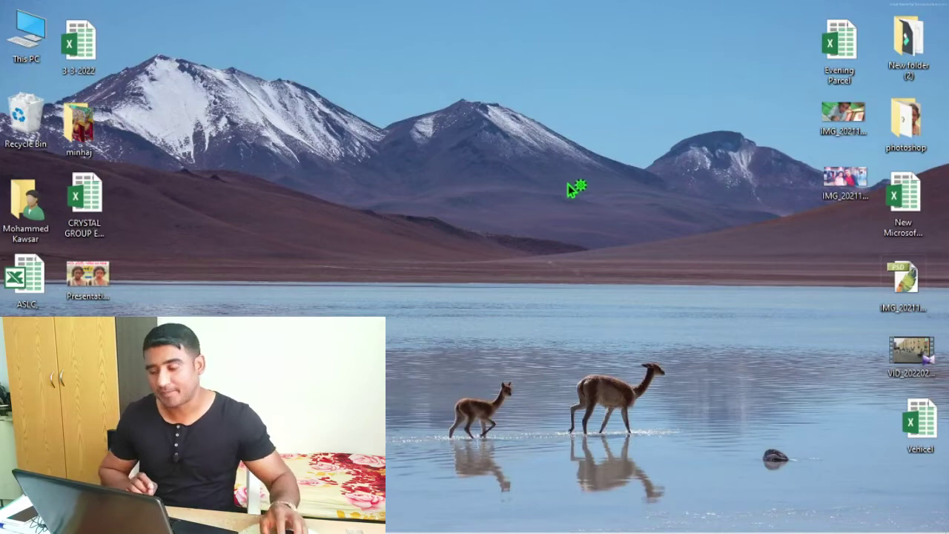
Open the list of all installed apps and examine its entries down to the Windows system folders
mouse_move(334, 533)
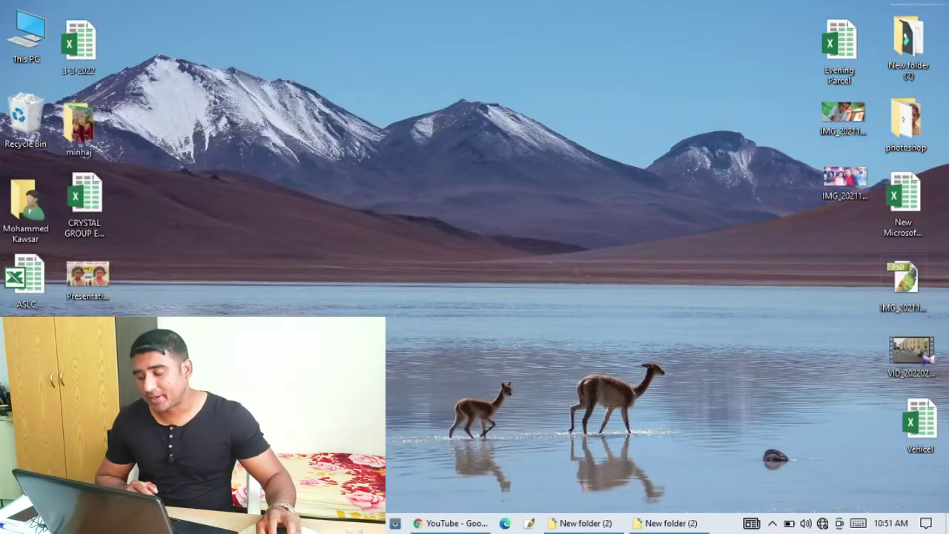
key("super")
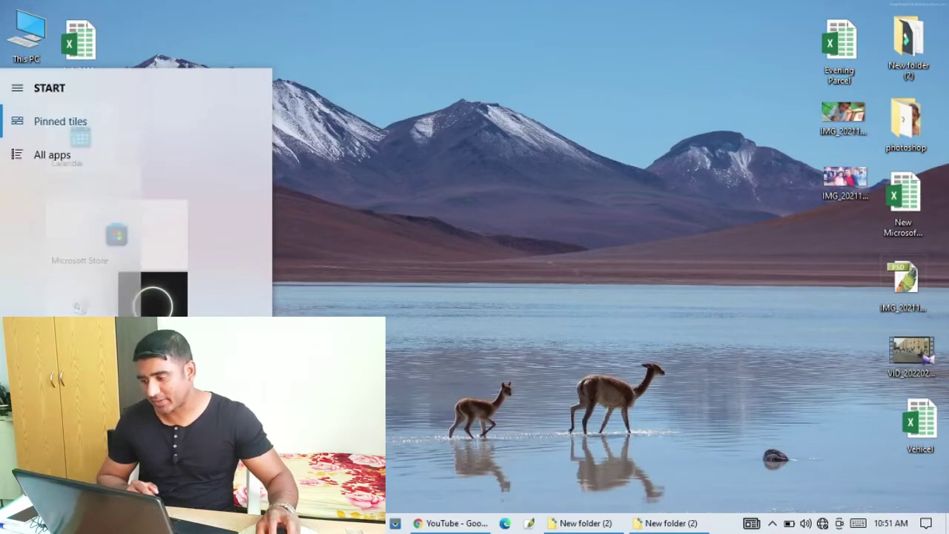
left_click(26, 159)
scroll(132, 178, "down", 2)
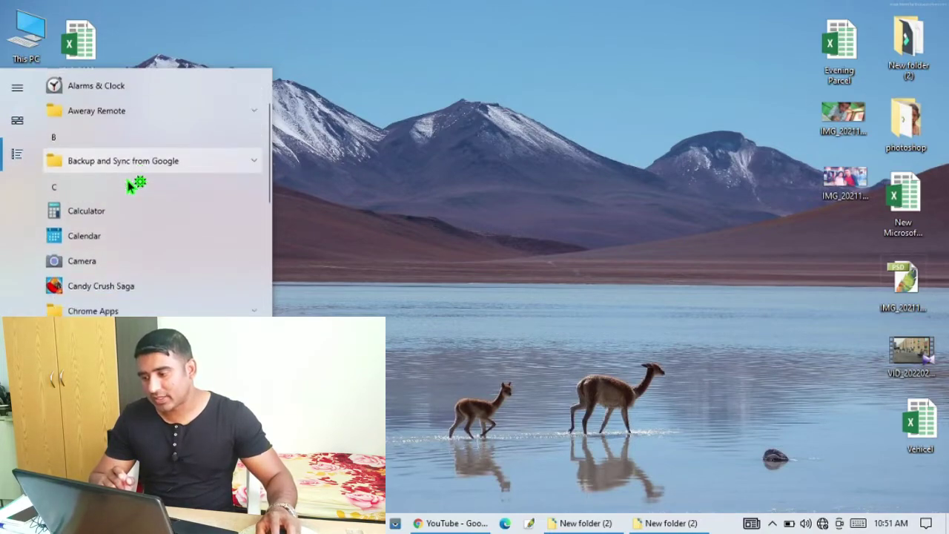
scroll(130, 185, "down", 15)
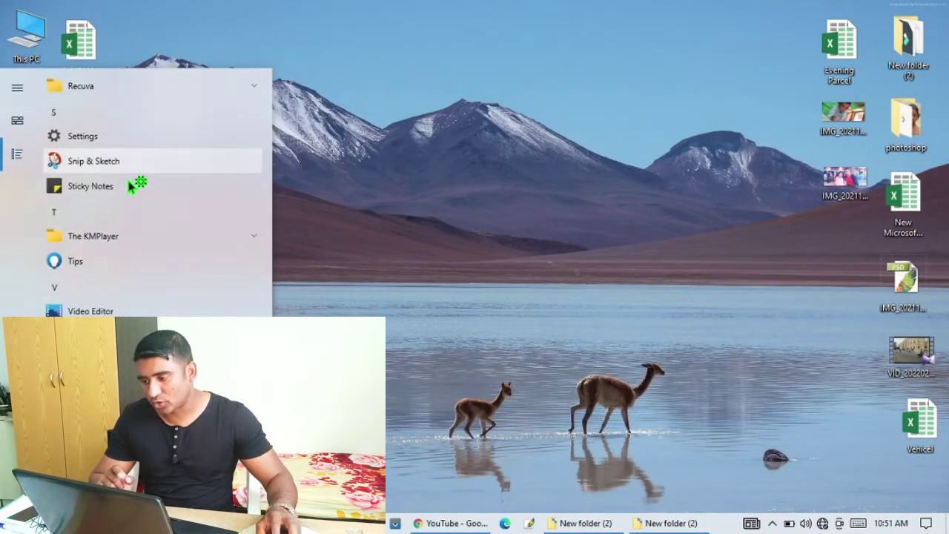
scroll(130, 185, "down", 5)
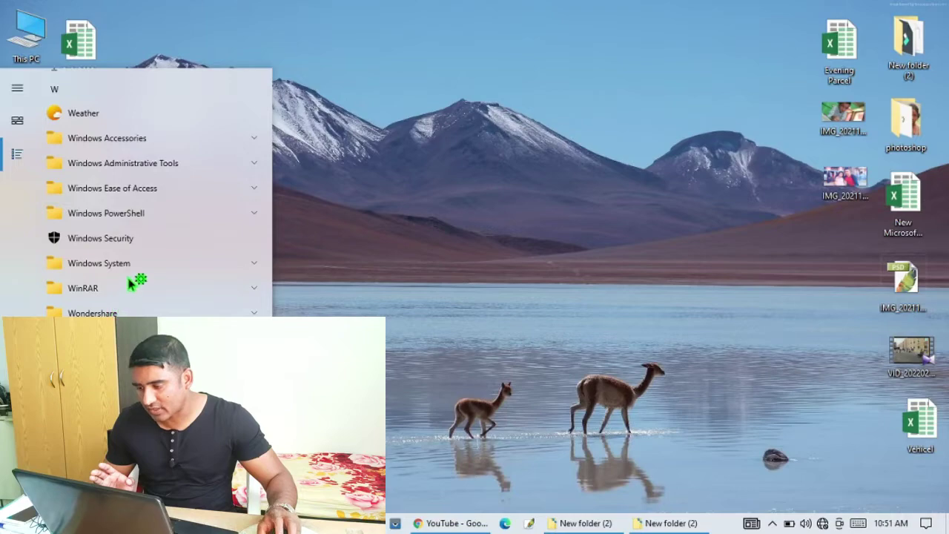
Bring up the available actions for Adobe ImageReady CS in the list of all apps
scroll(159, 264, "up", 5)
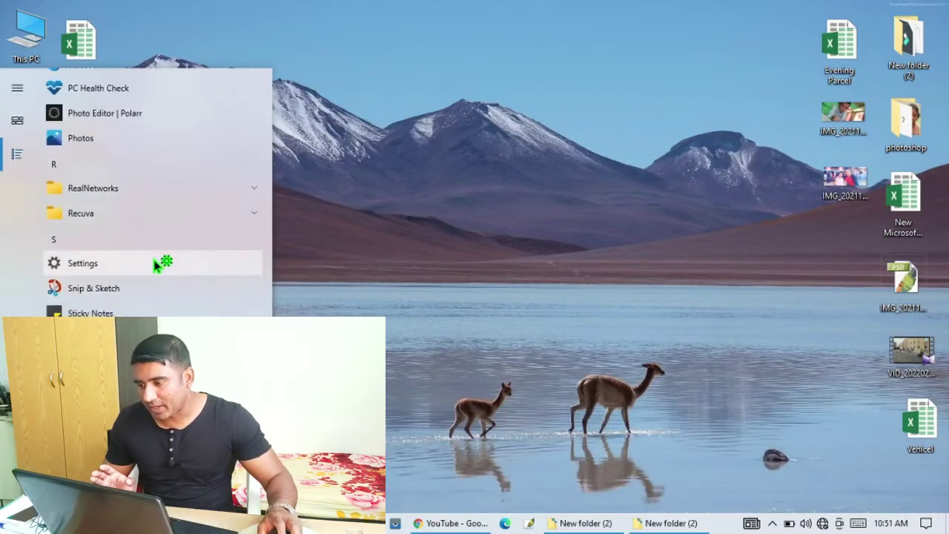
scroll(148, 293, "up", 3)
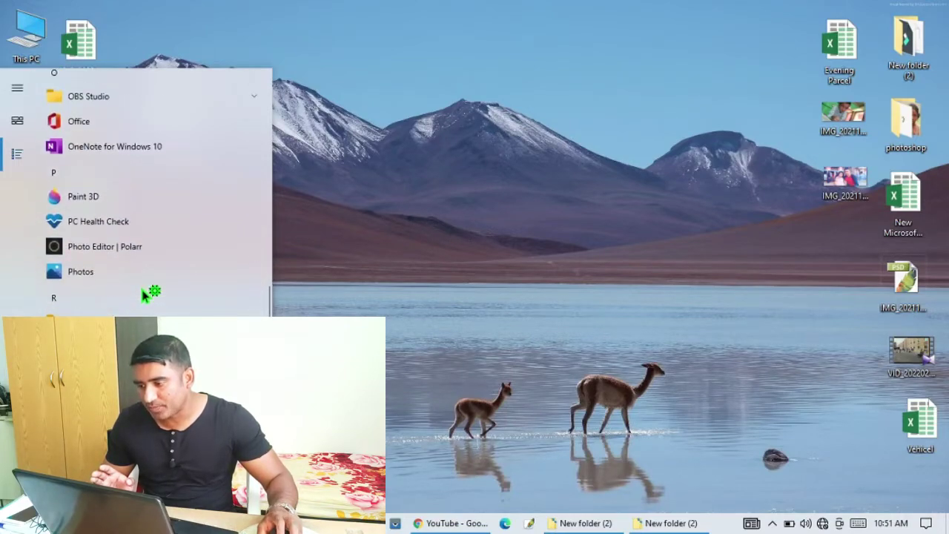
scroll(146, 294, "up", 5)
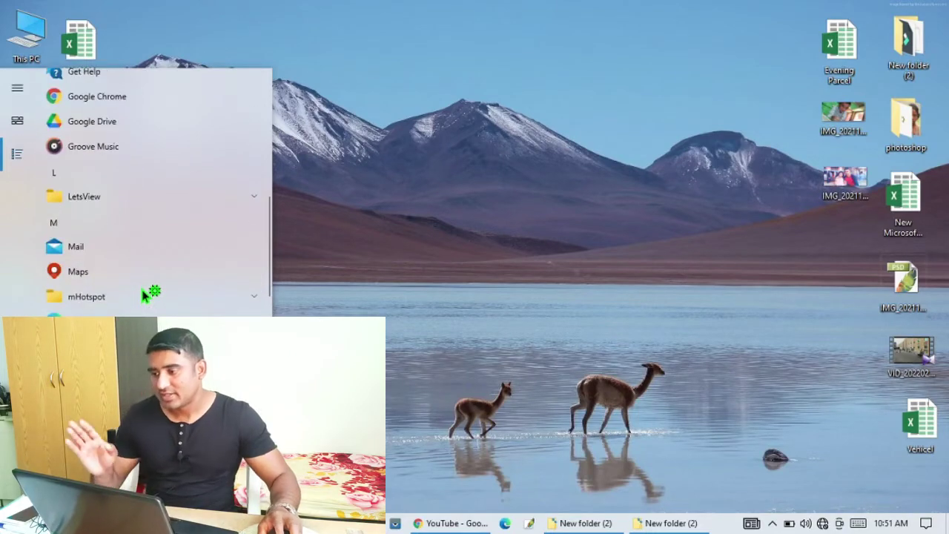
scroll(149, 293, "up", 5)
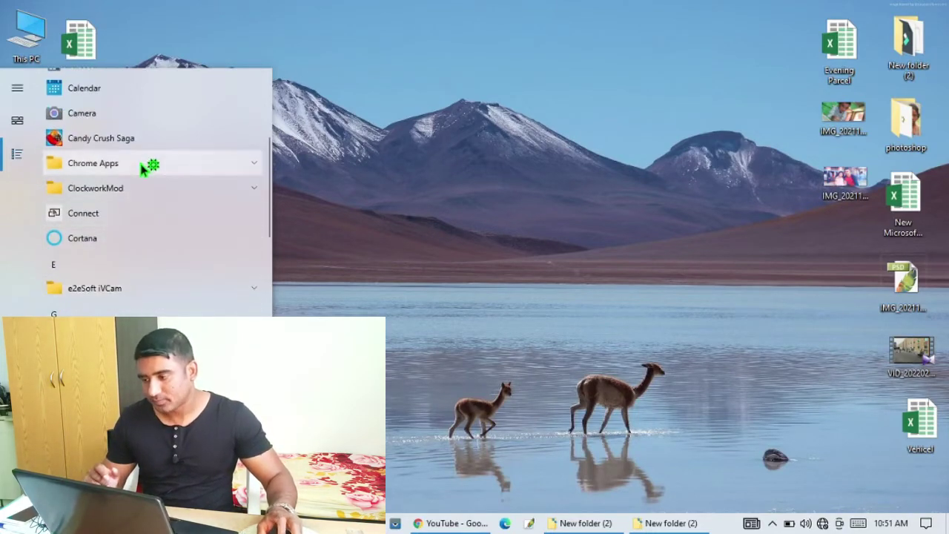
scroll(146, 167, "up", 4)
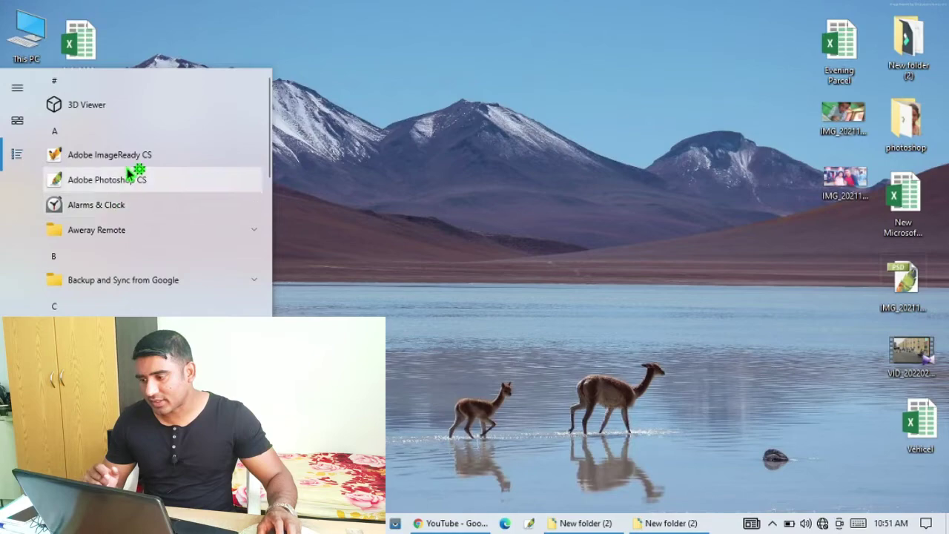
right_click(137, 155)
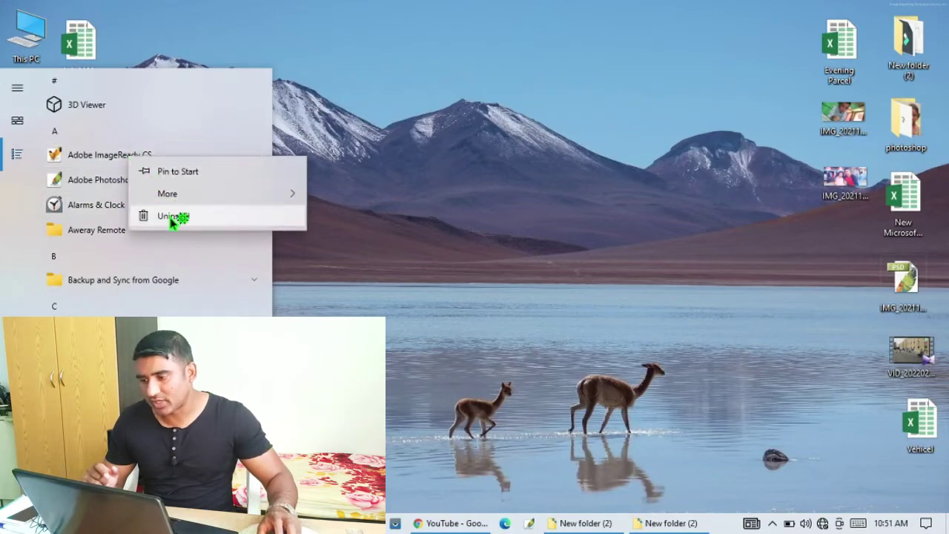